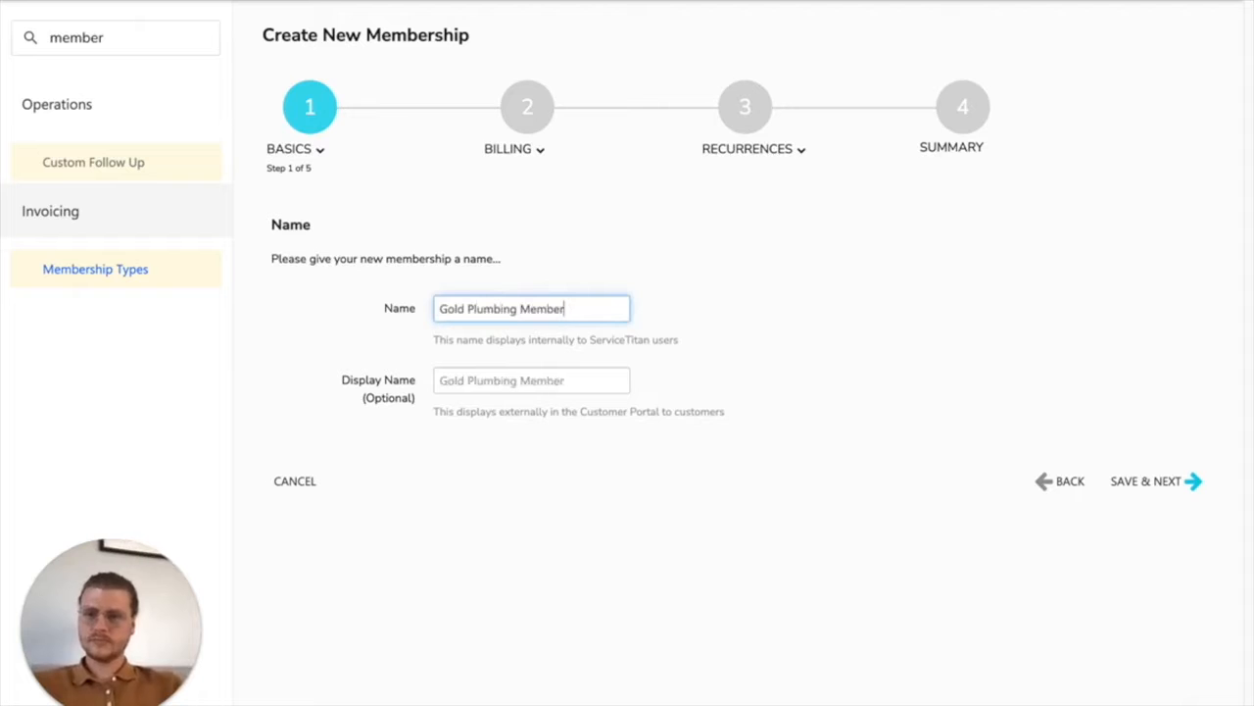
Name the new membership "Gold Plumbing Membership", assign it the existing Maintenance tag, and save both
text(p)
click(1173, 481)
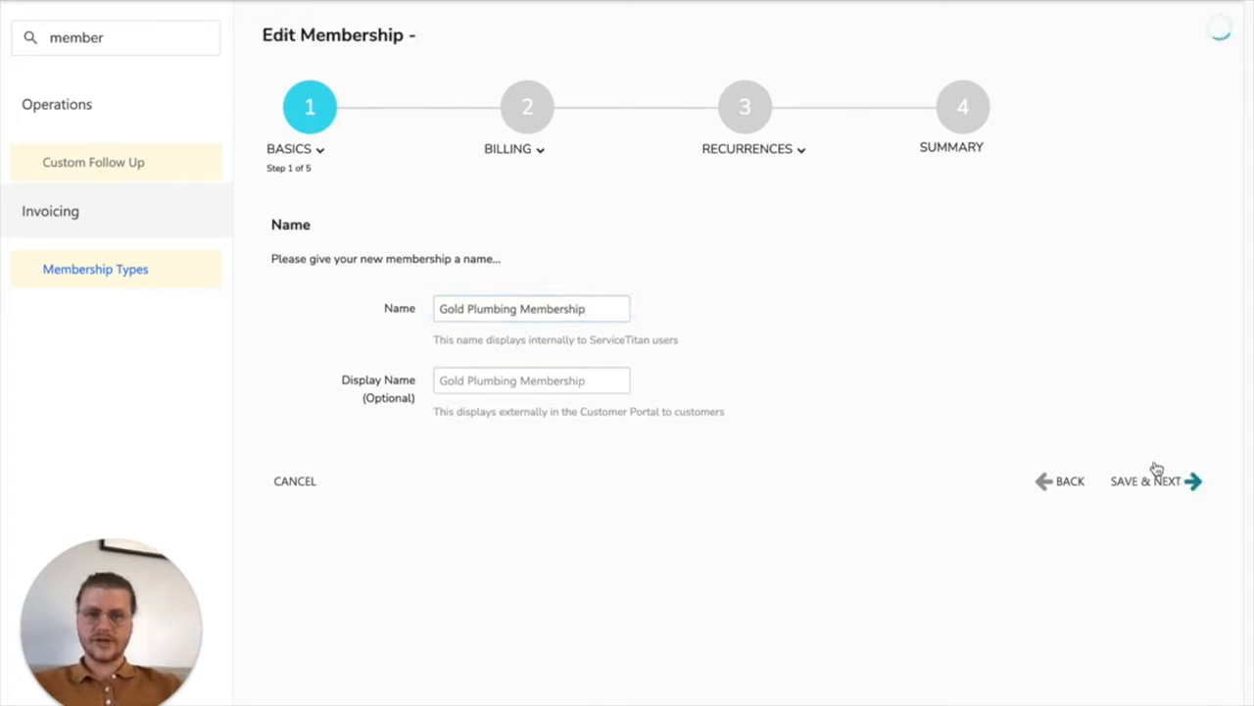
click(545, 311)
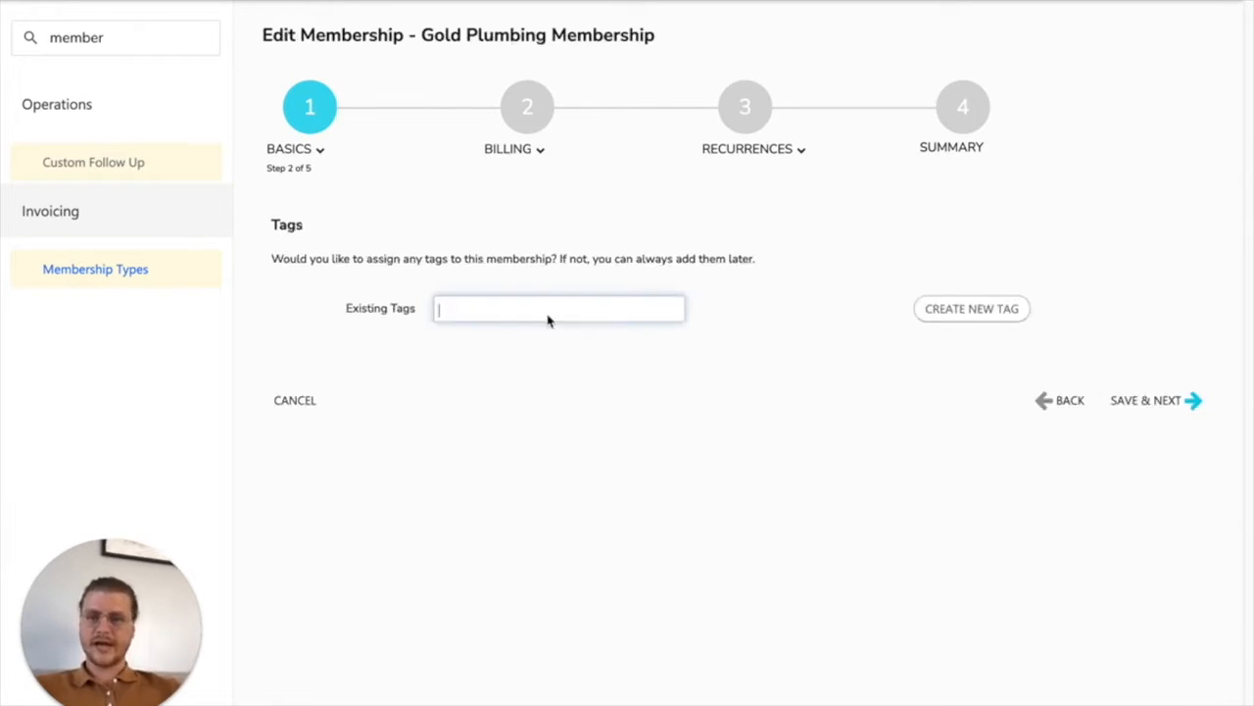
text(main)
click(505, 337)
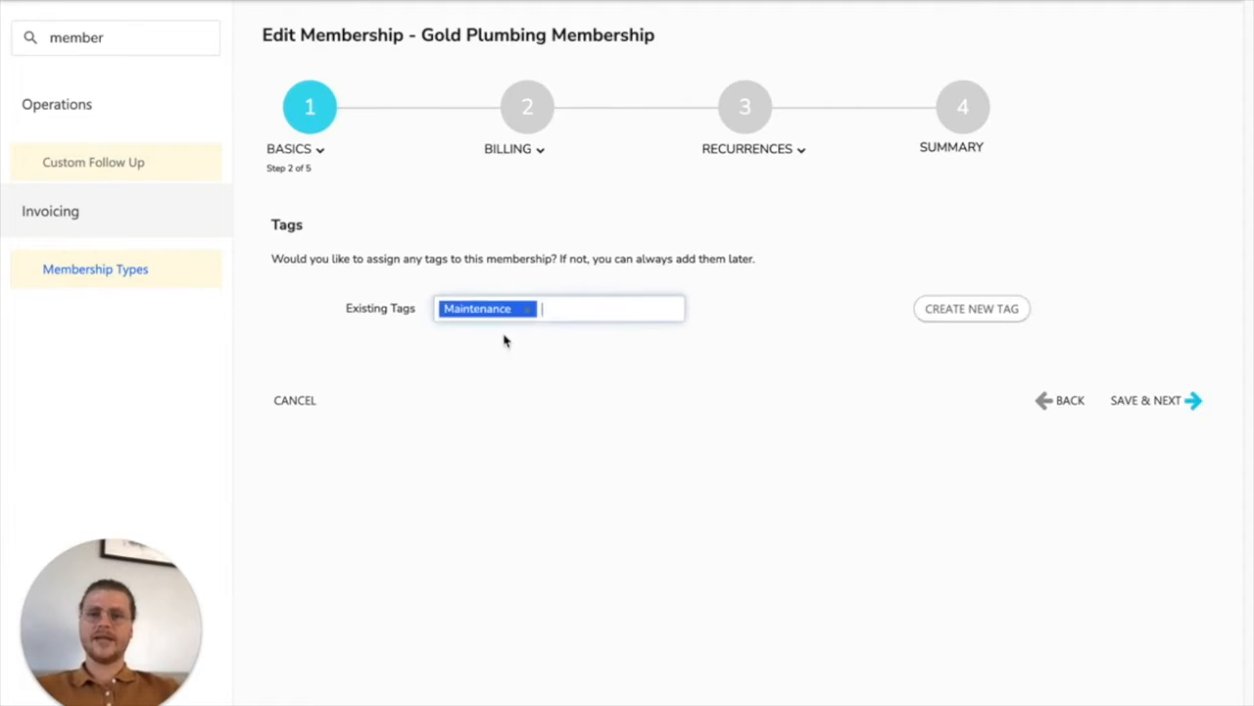
click(1173, 397)
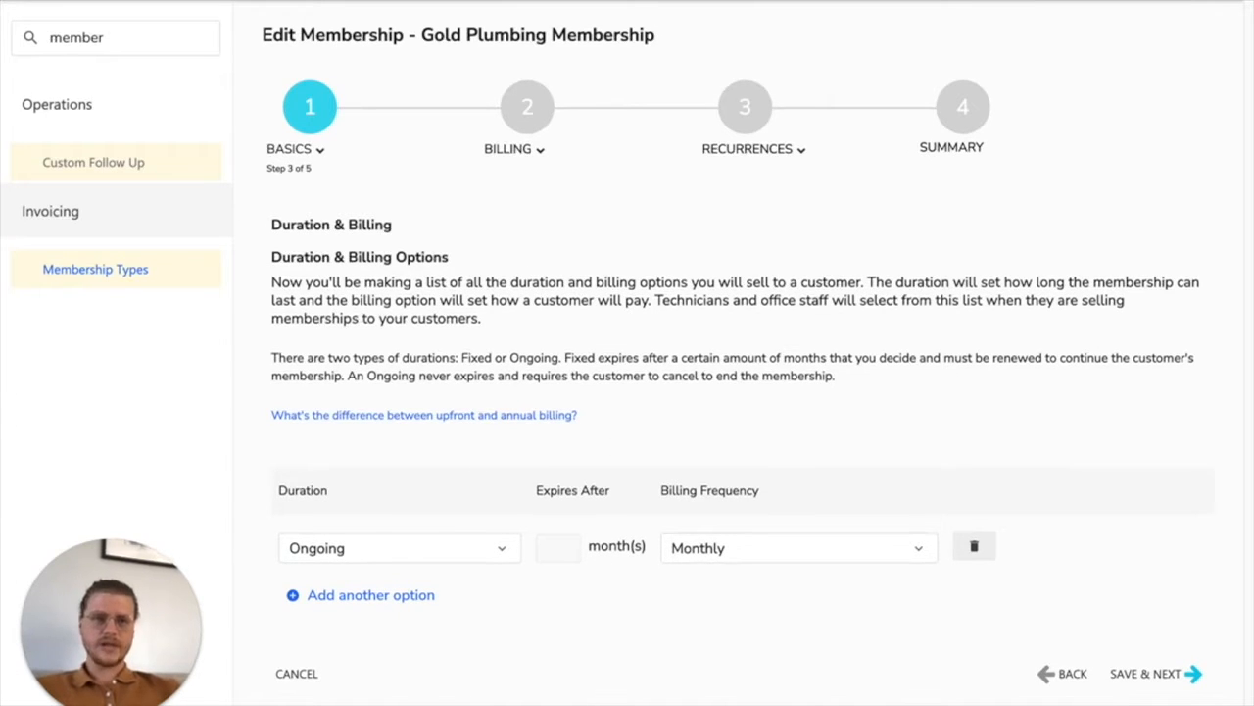
Set the membership's duration option to Fixed, expiring after 12 months
drag(1253, 284, 1253, 133)
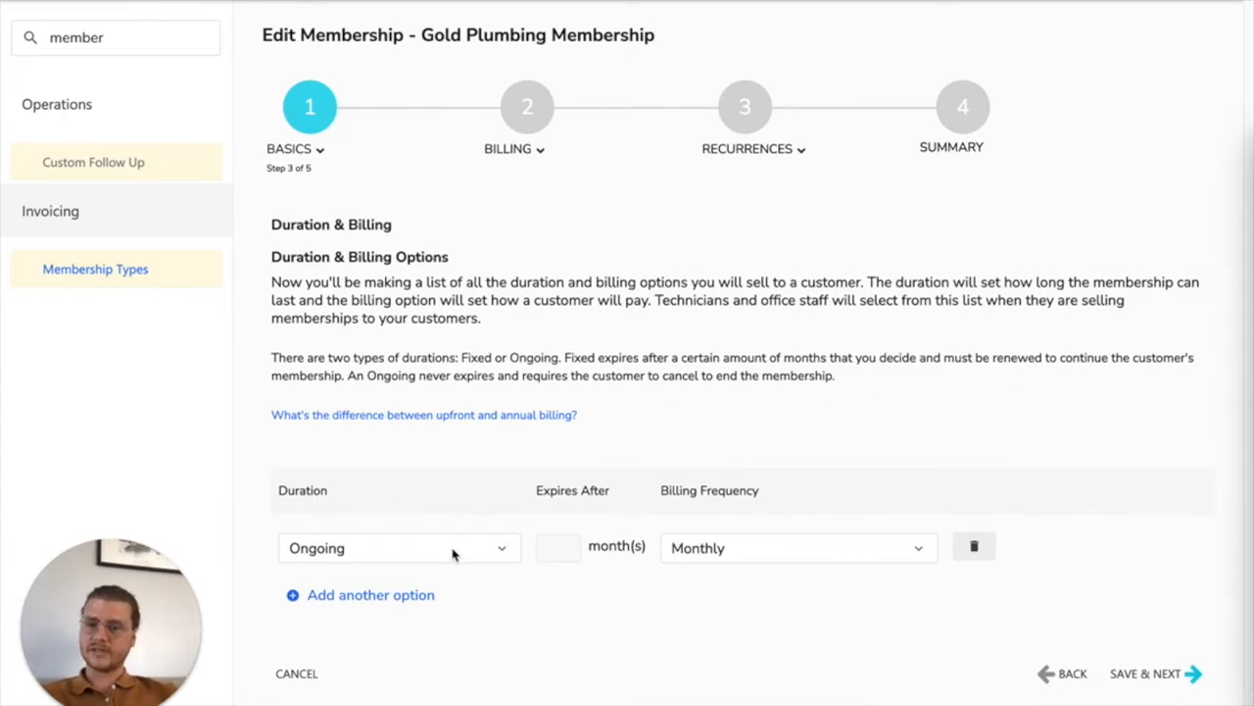
click(495, 550)
click(406, 594)
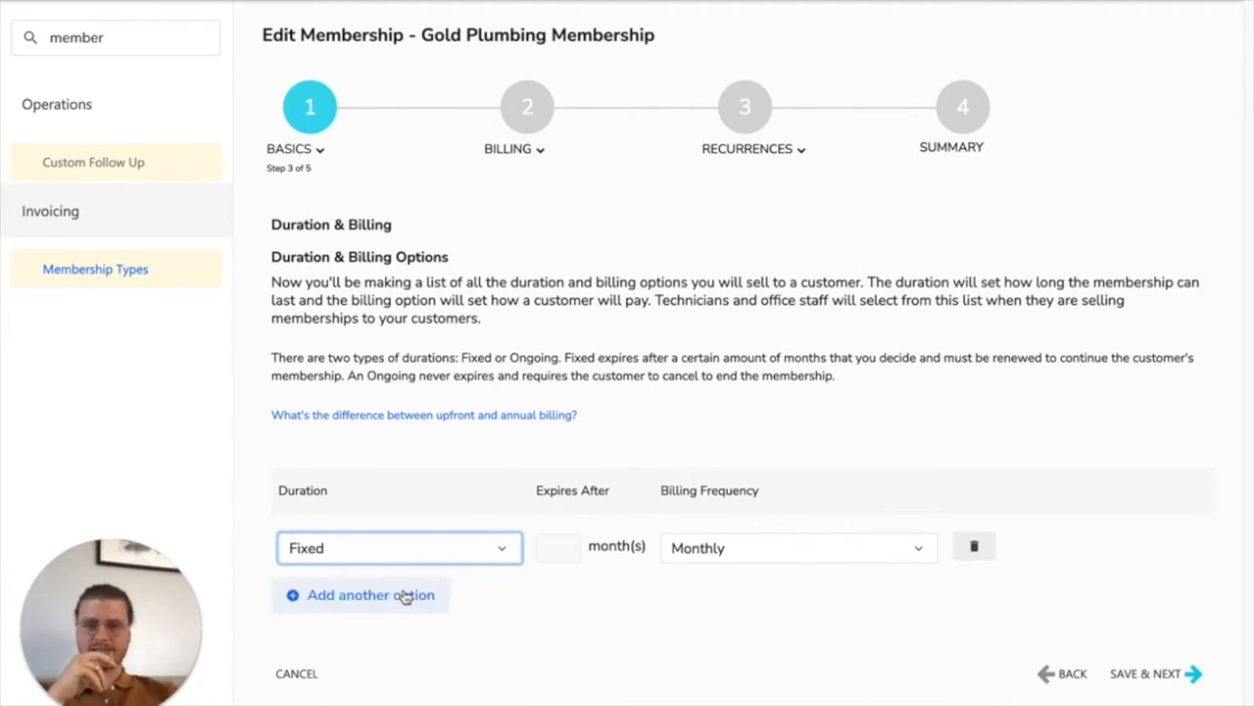
click(742, 554)
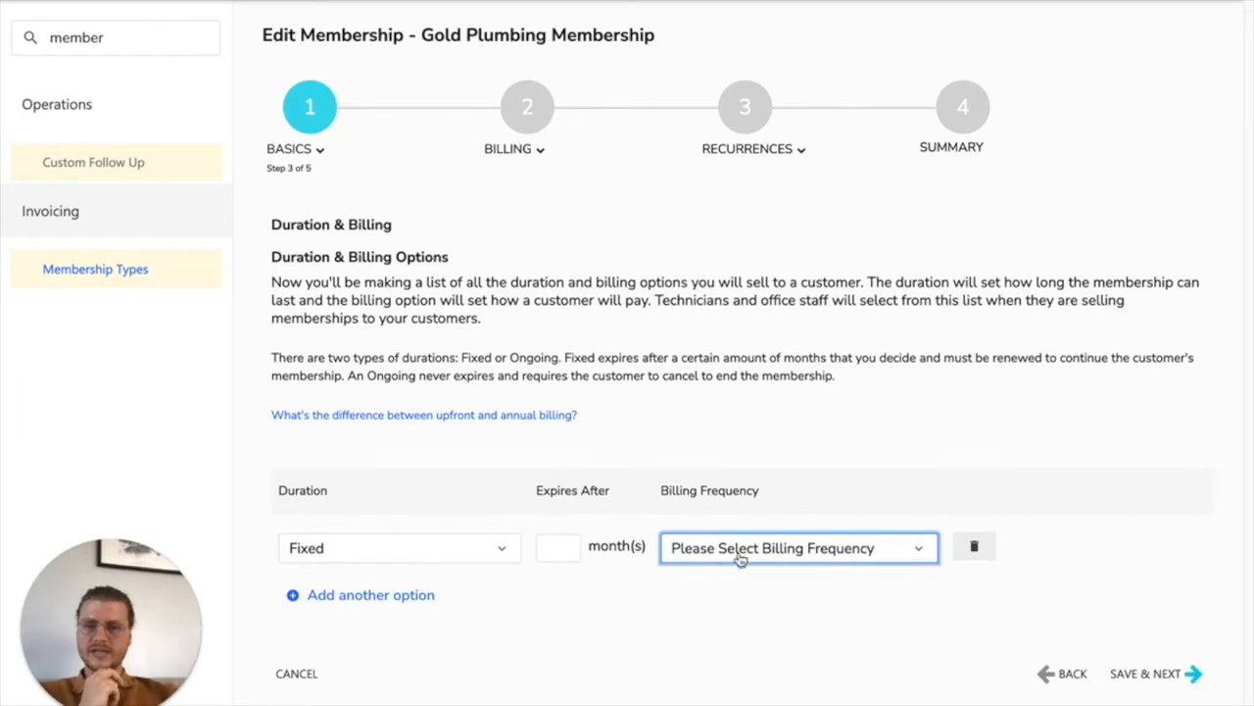
click(920, 551)
click(558, 548)
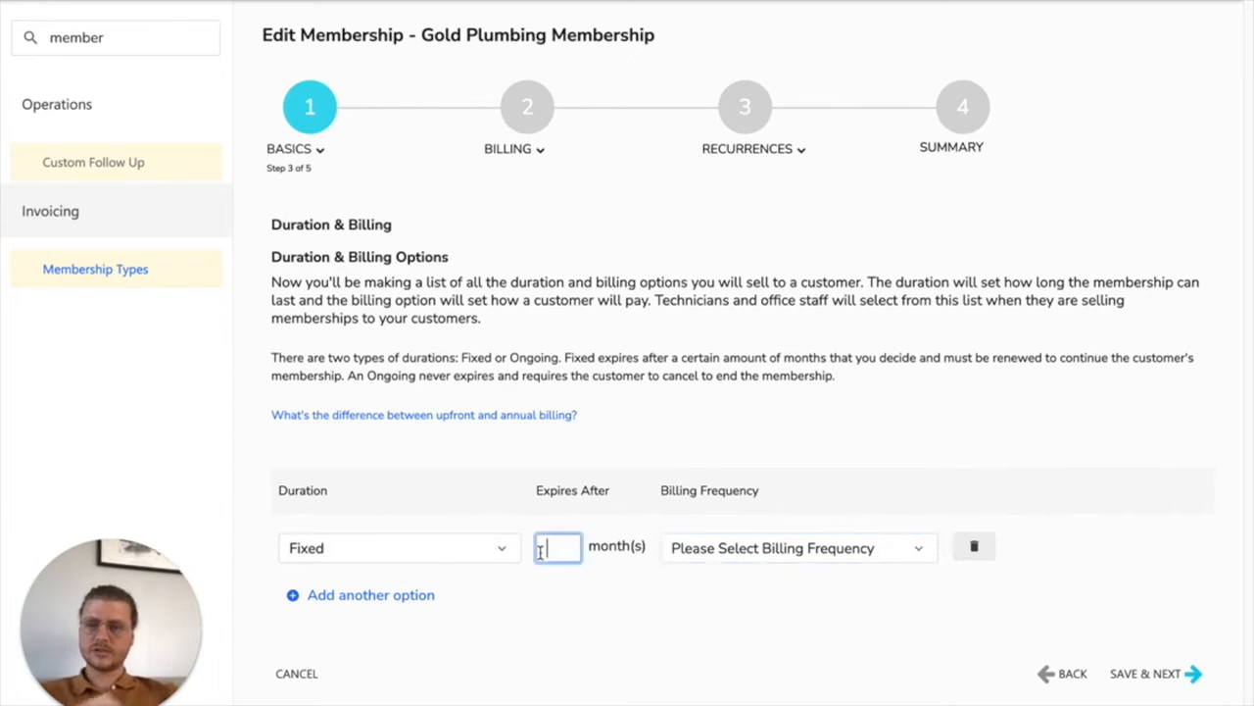
text(12)
click(580, 609)
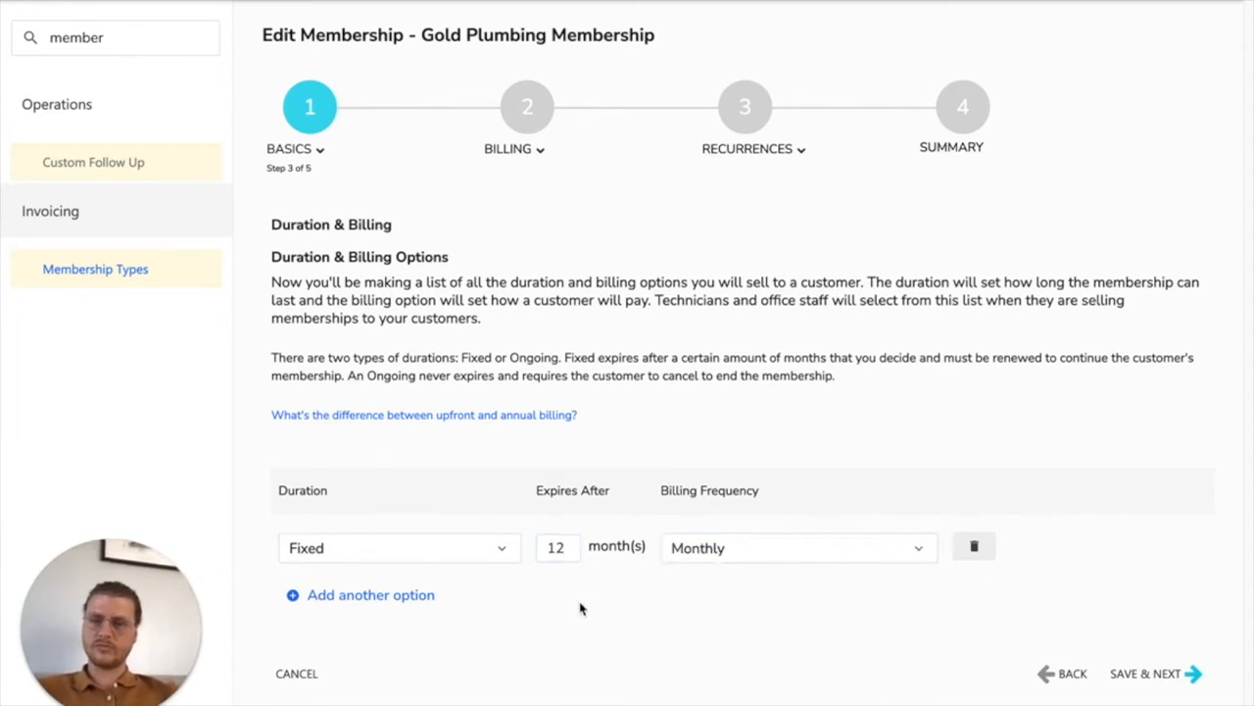
Set the duration option's billing frequency to Annually and save the duration and billing options
click(781, 561)
click(744, 521)
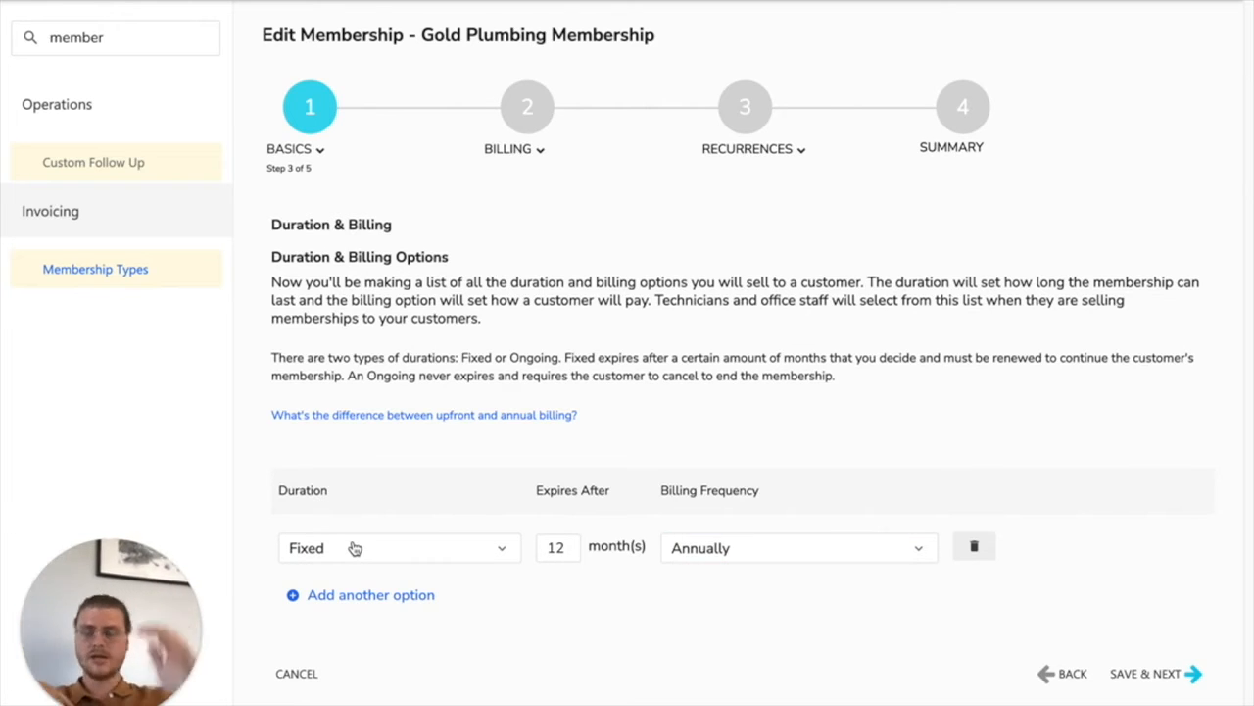
click(564, 550)
click(723, 632)
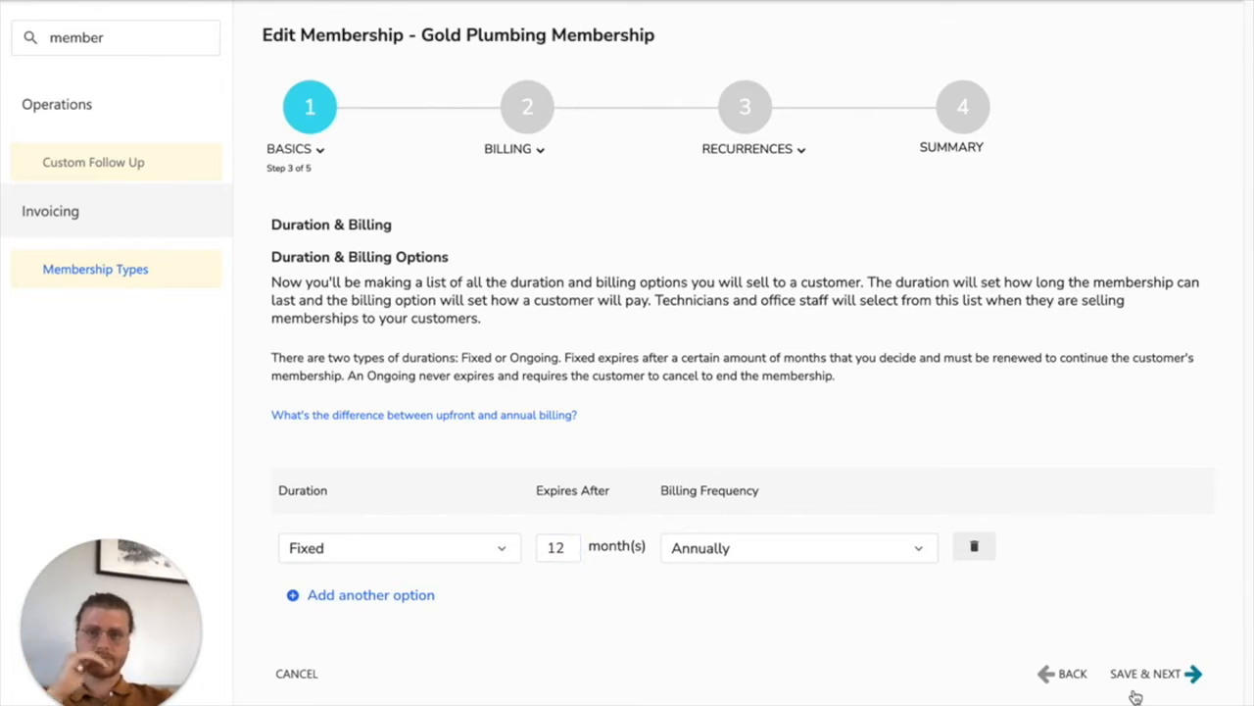
click(1188, 680)
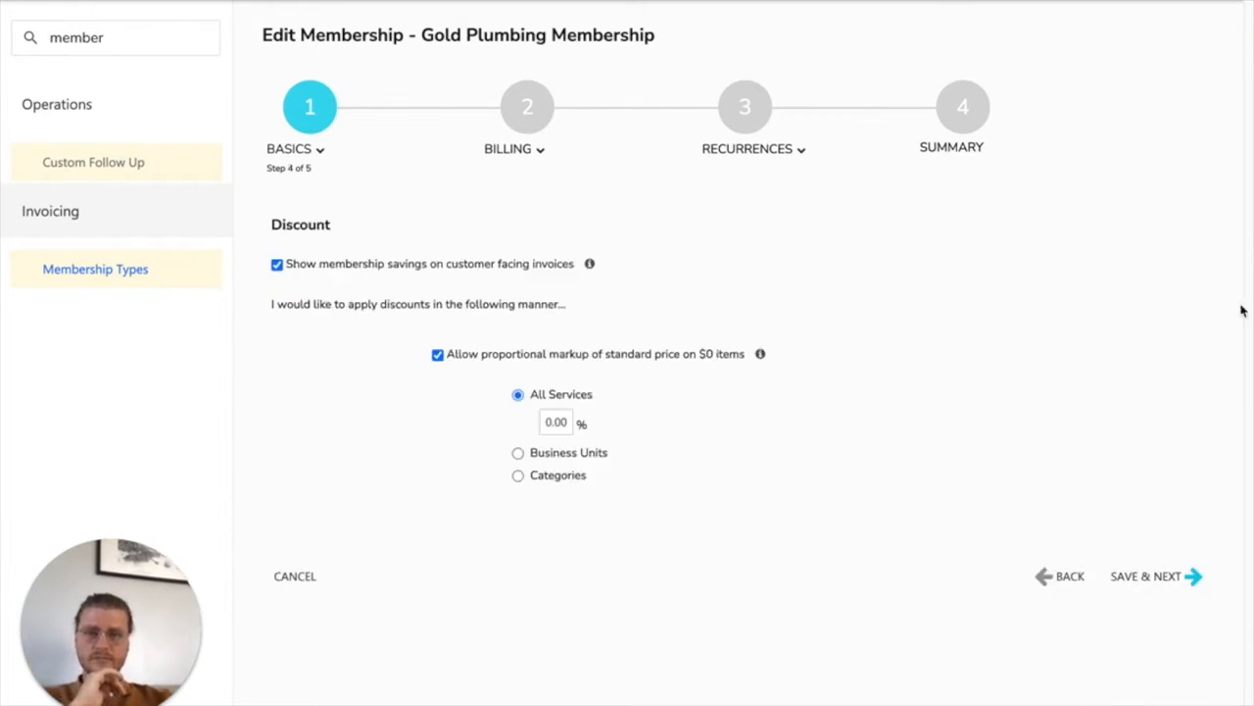
Check the discount requirement in the notes, set the All Services discount to 10%, and save it
drag(1250, 131, 558, 219)
drag(722, 309, 441, 309)
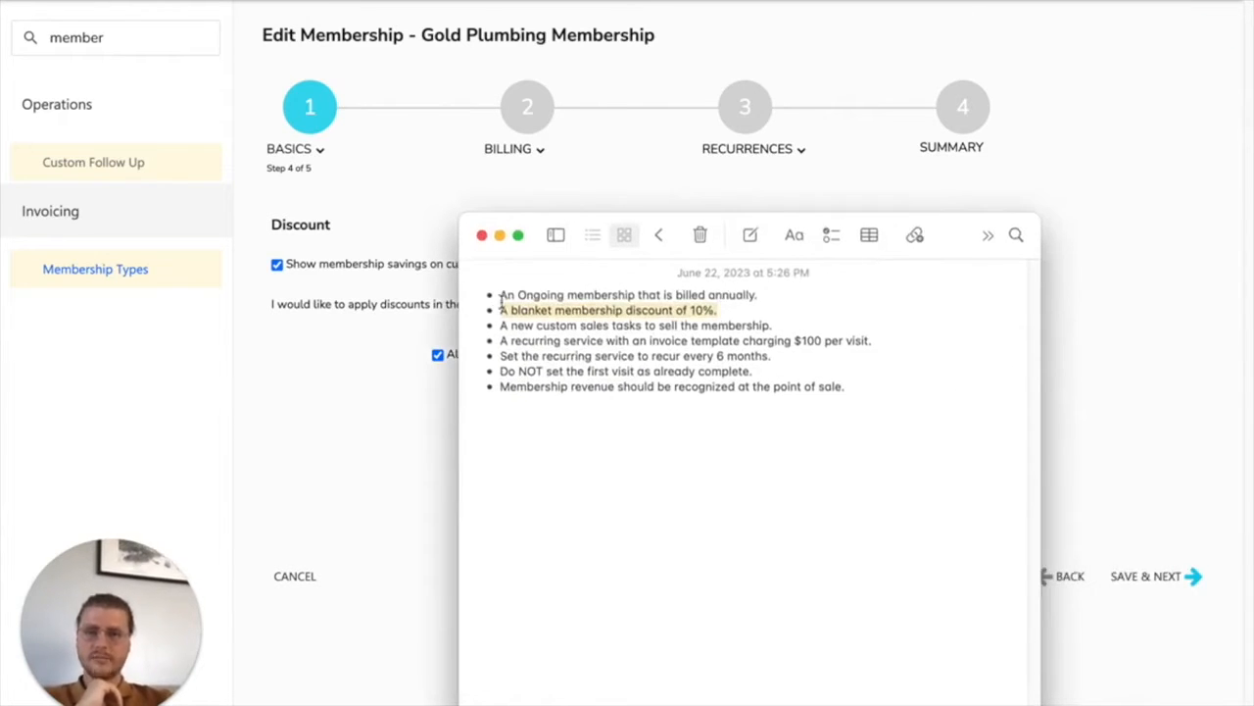
drag(578, 220, 1253, 147)
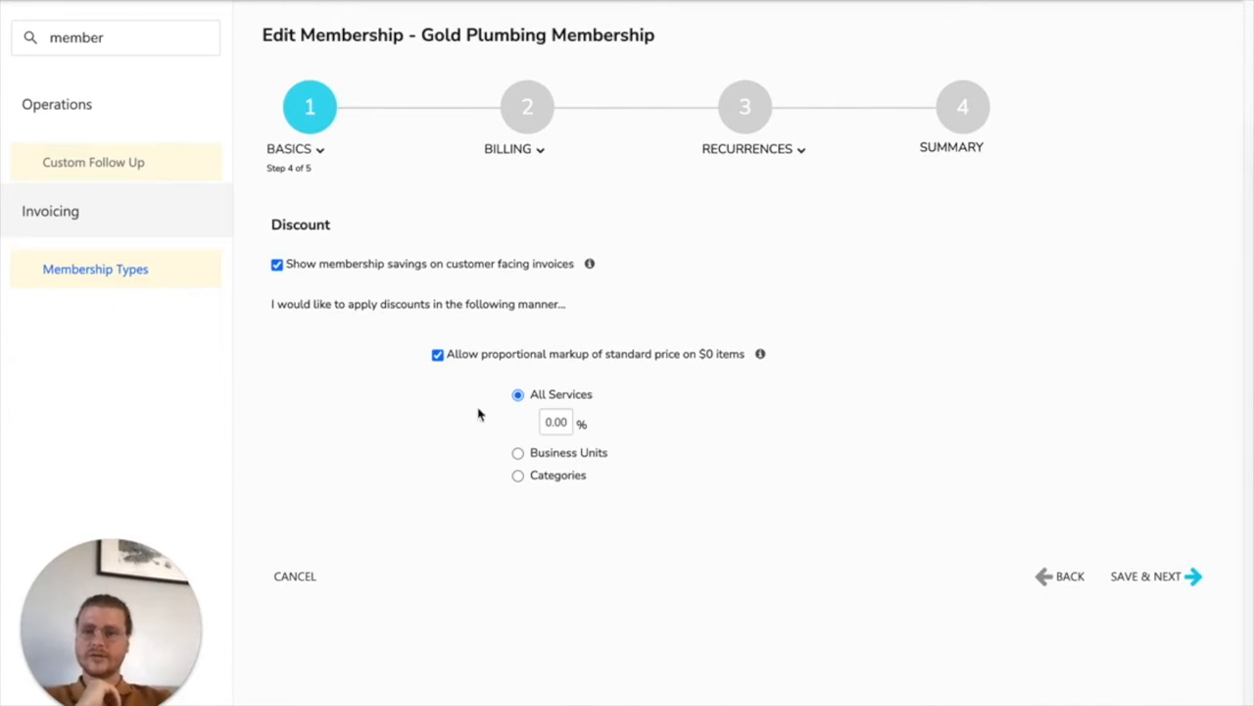
click(545, 423)
text(10)
click(1181, 581)
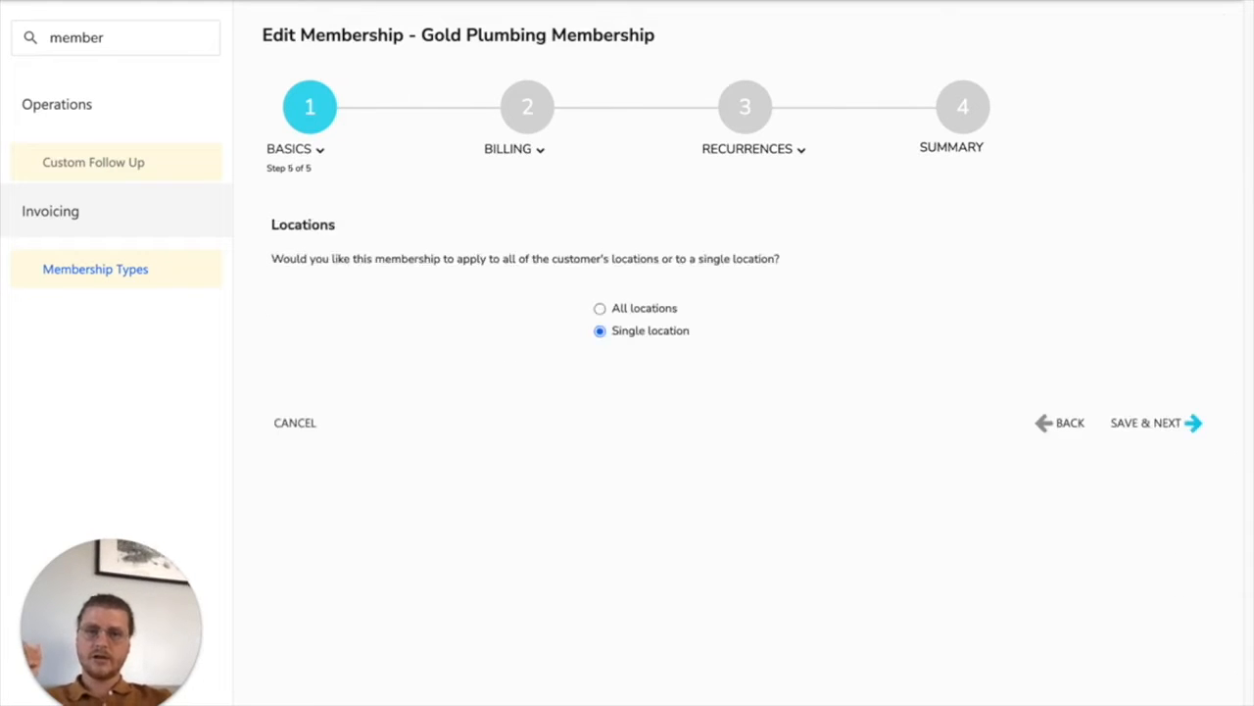
Keep the membership limited to a single location and choose No for using the membership pricing table
click(1179, 425)
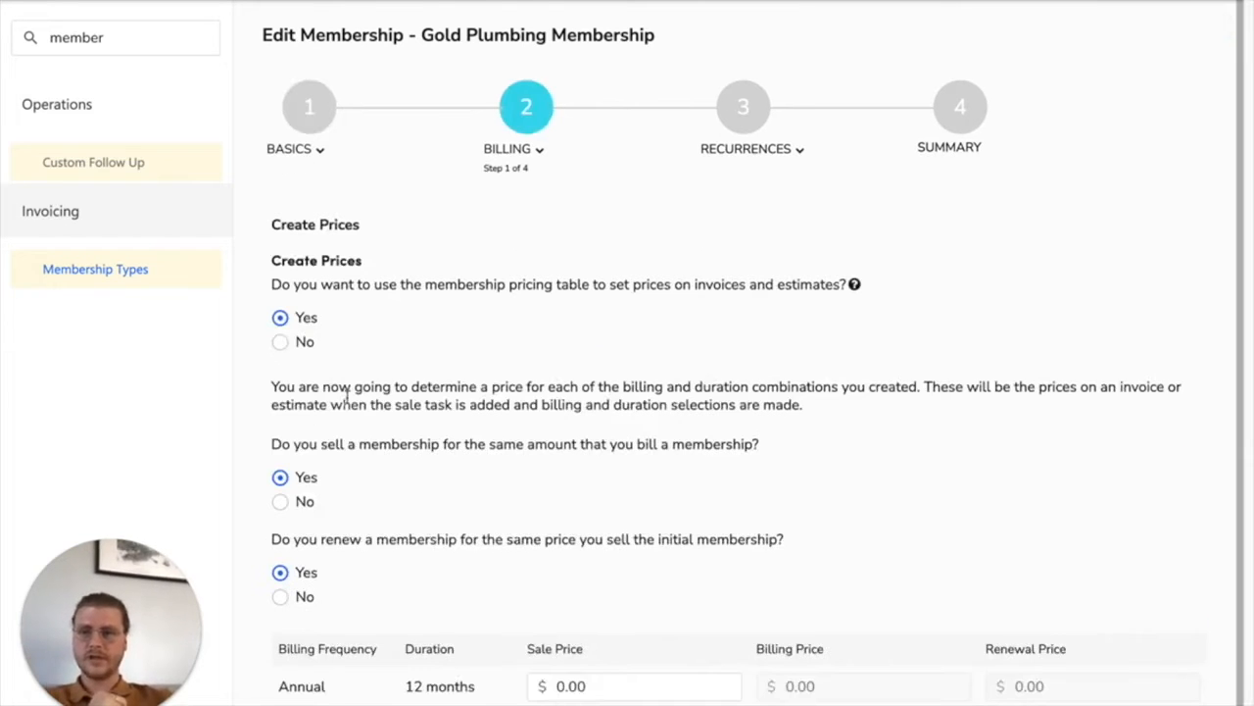
click(281, 344)
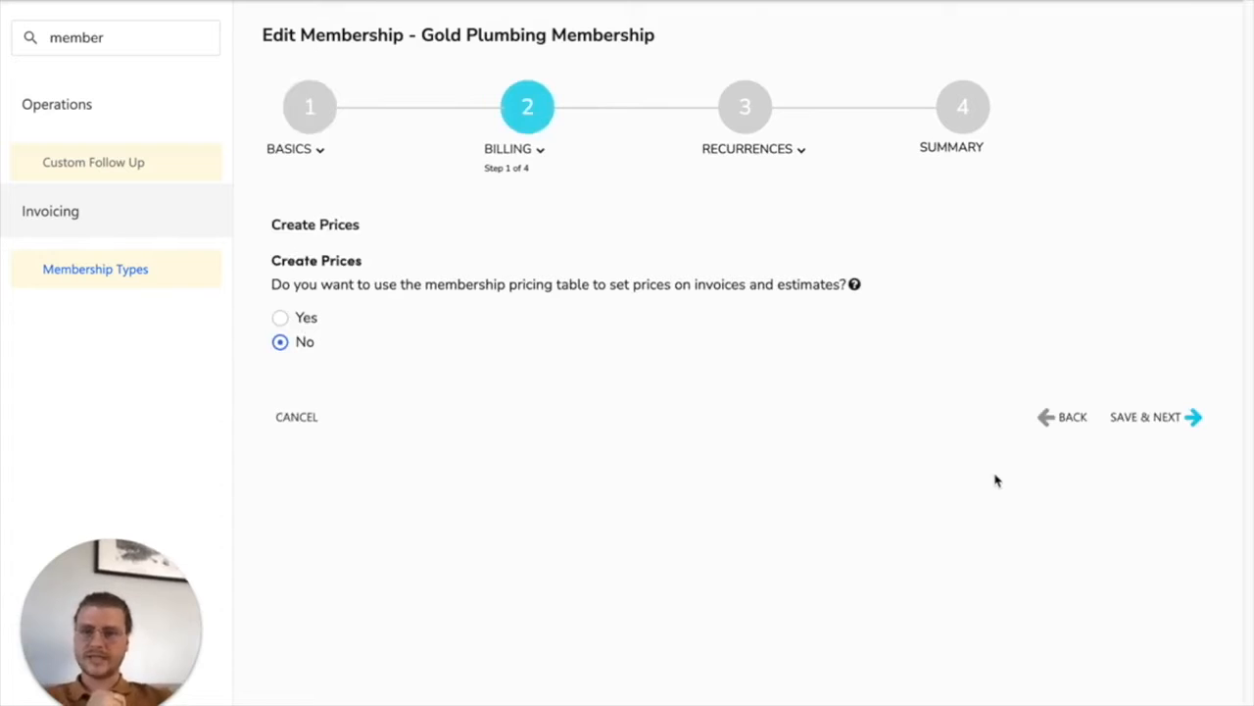
click(1184, 425)
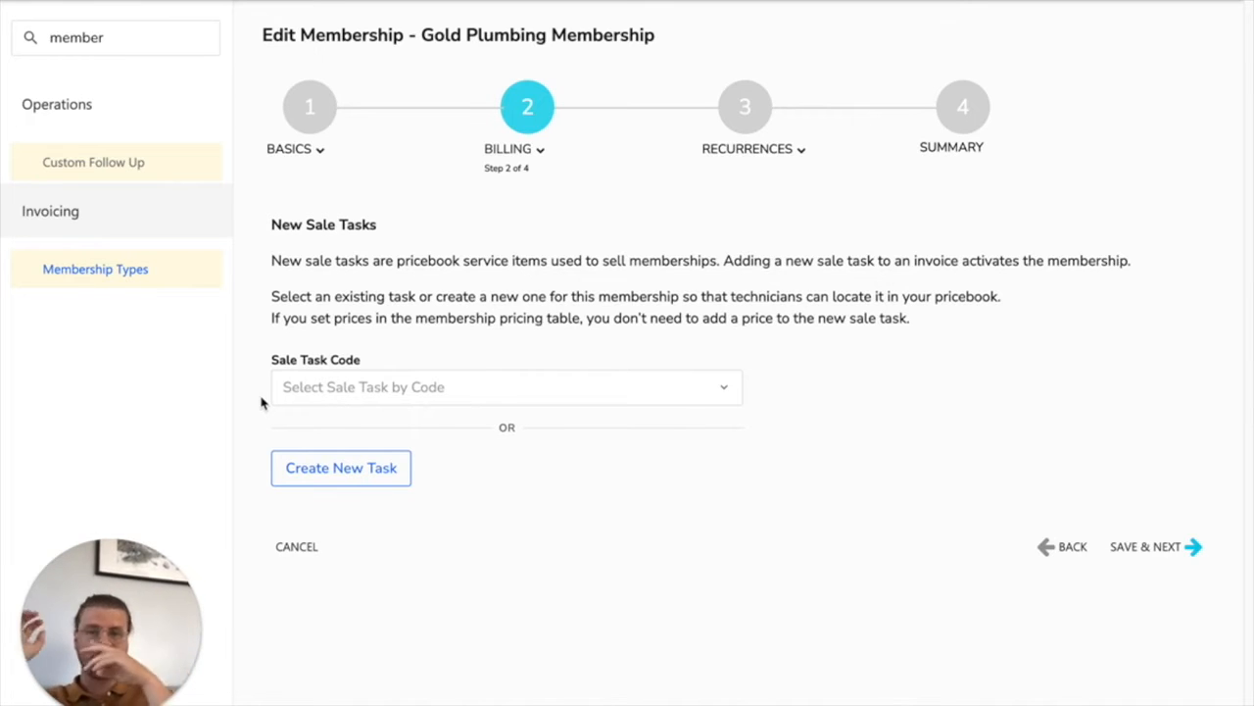
Create a new sale task with code and name "Membership Sold" and item description "New Membership"
click(336, 392)
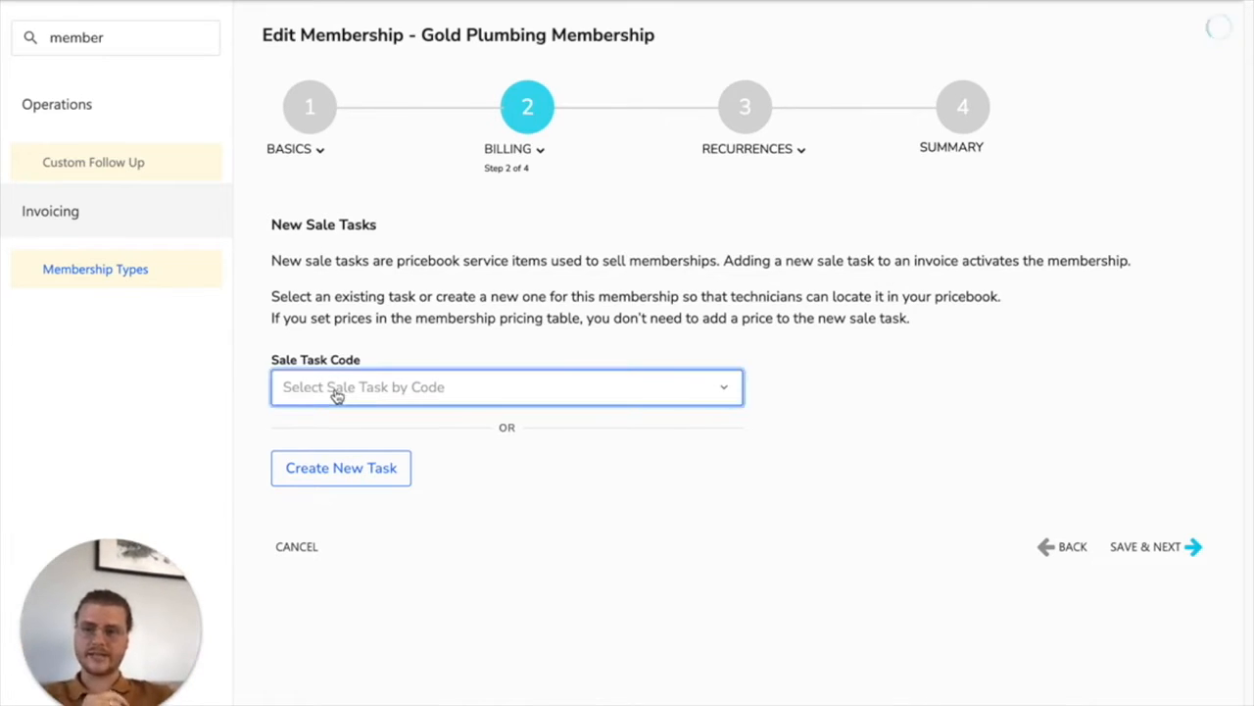
drag(272, 296, 402, 294)
click(339, 468)
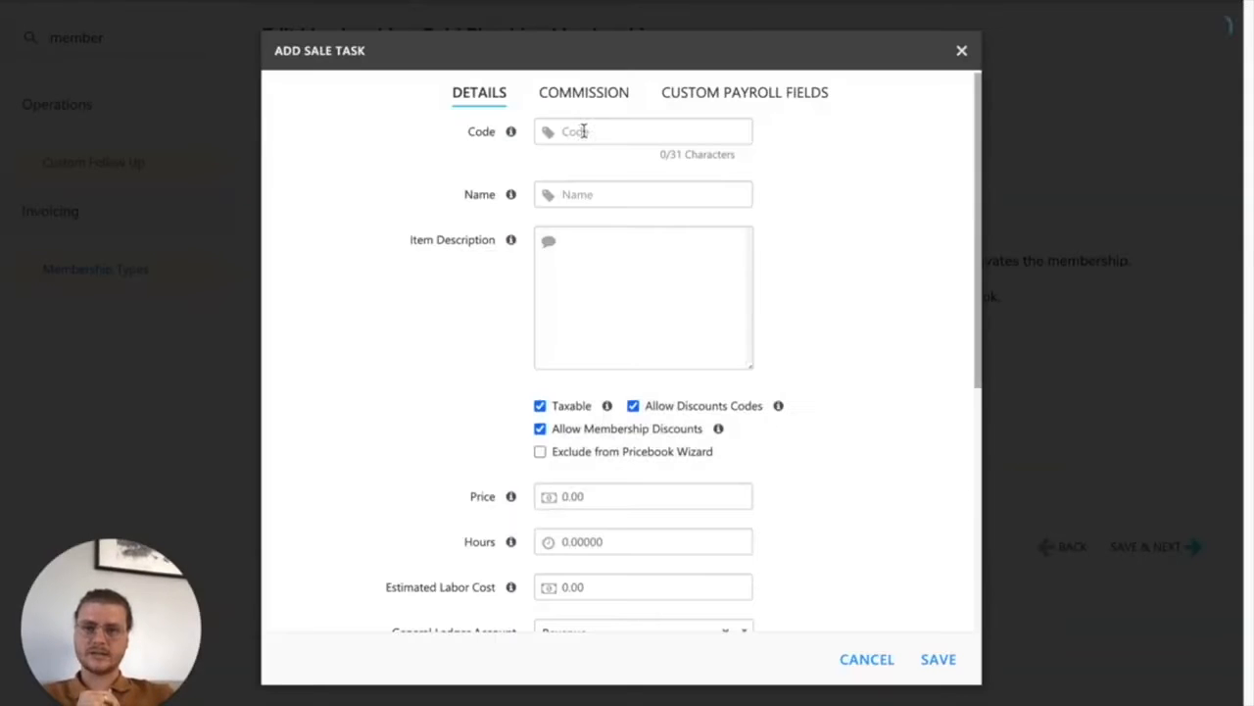
click(581, 134)
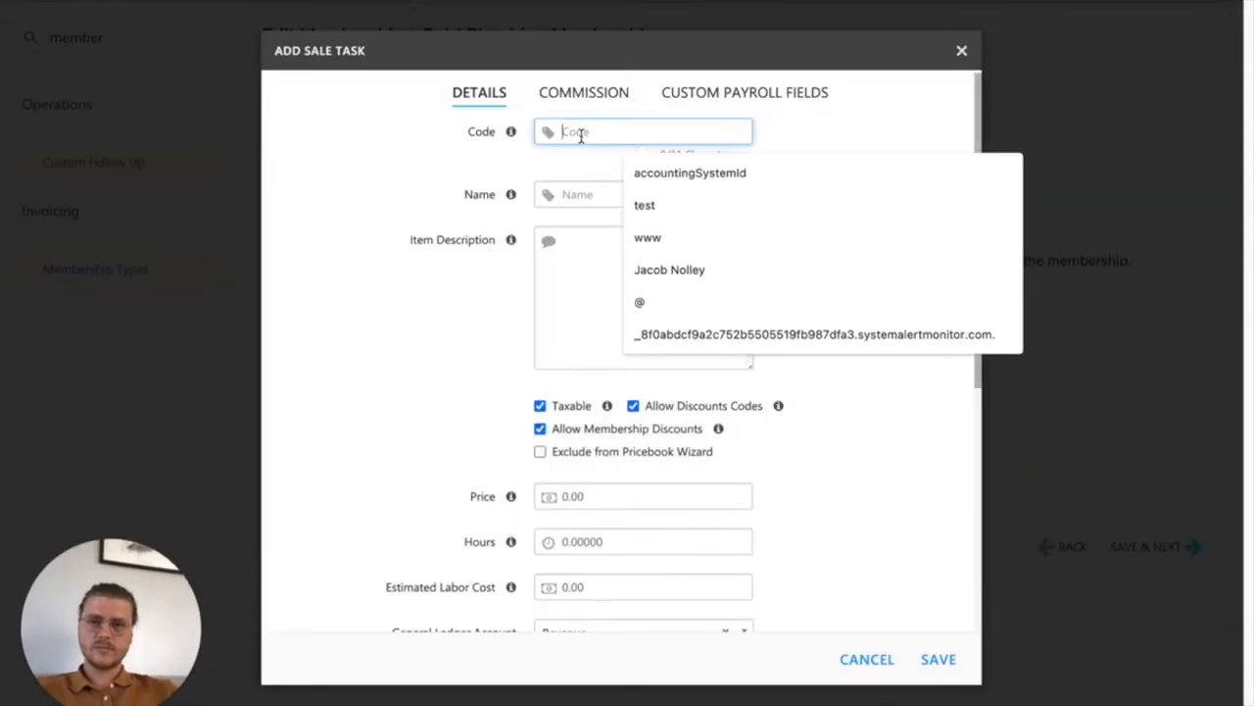
text(Membership Sold)
click(592, 192)
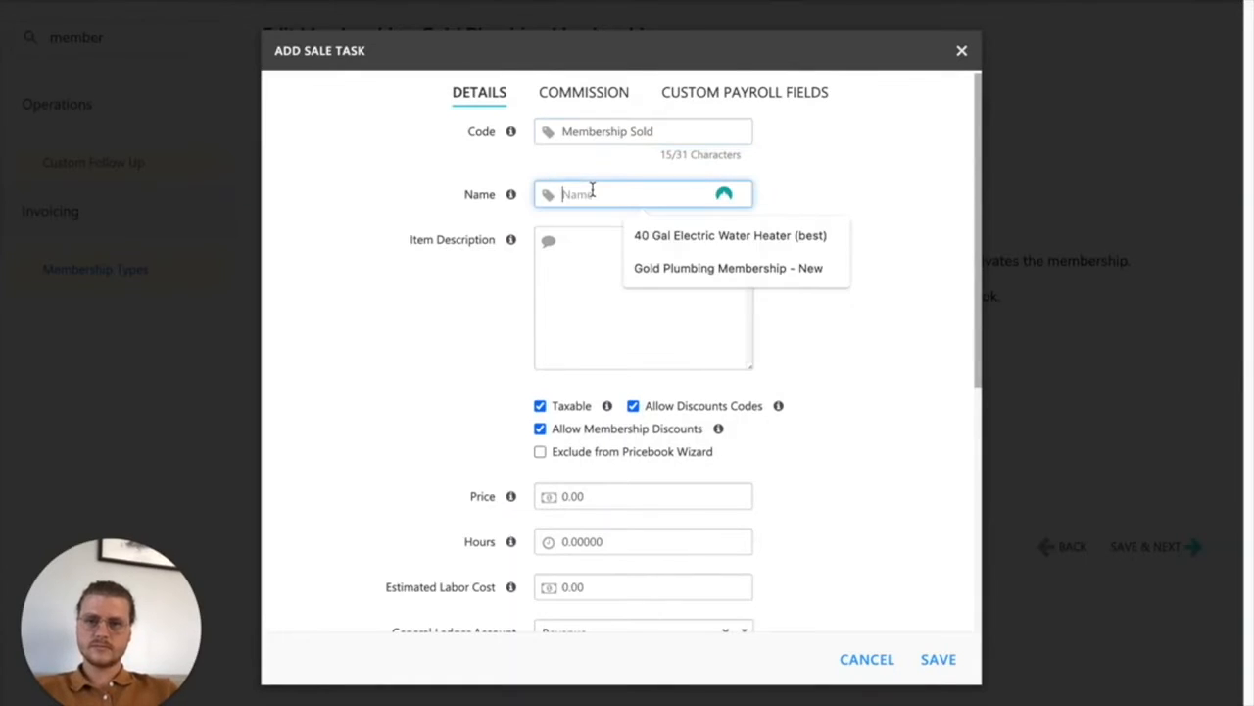
text(Membership Sold)
click(630, 284)
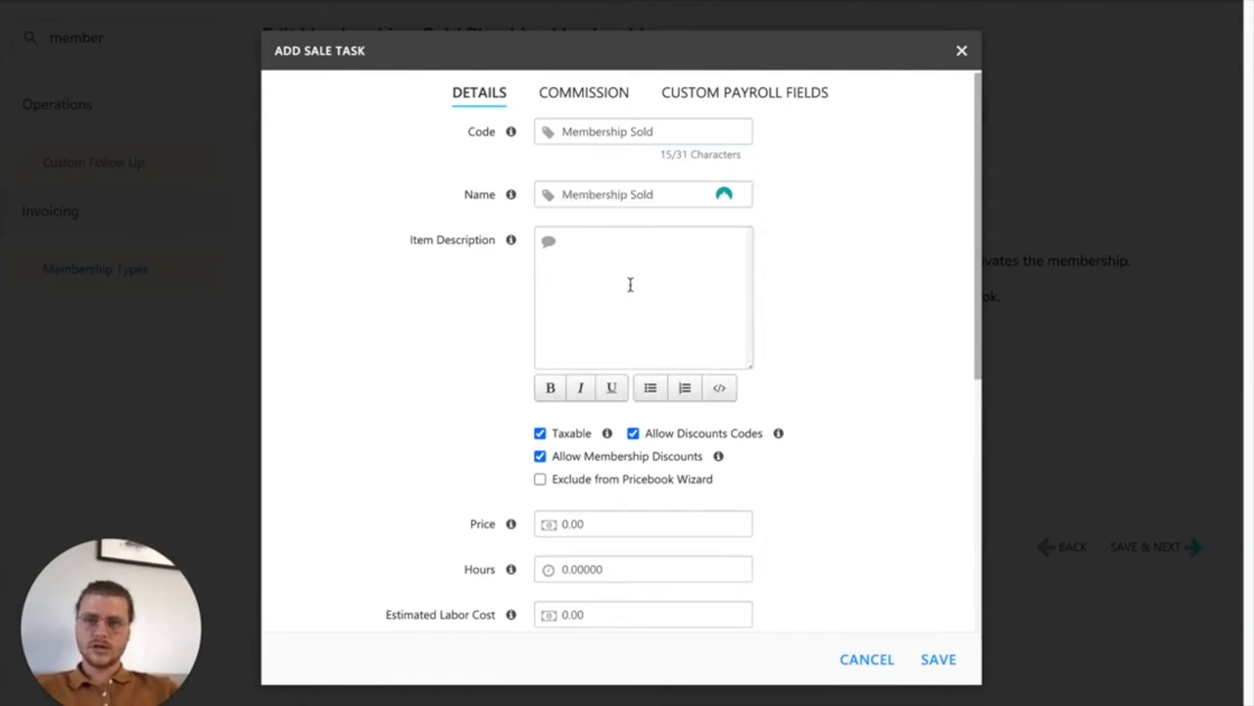
text(New Membership)
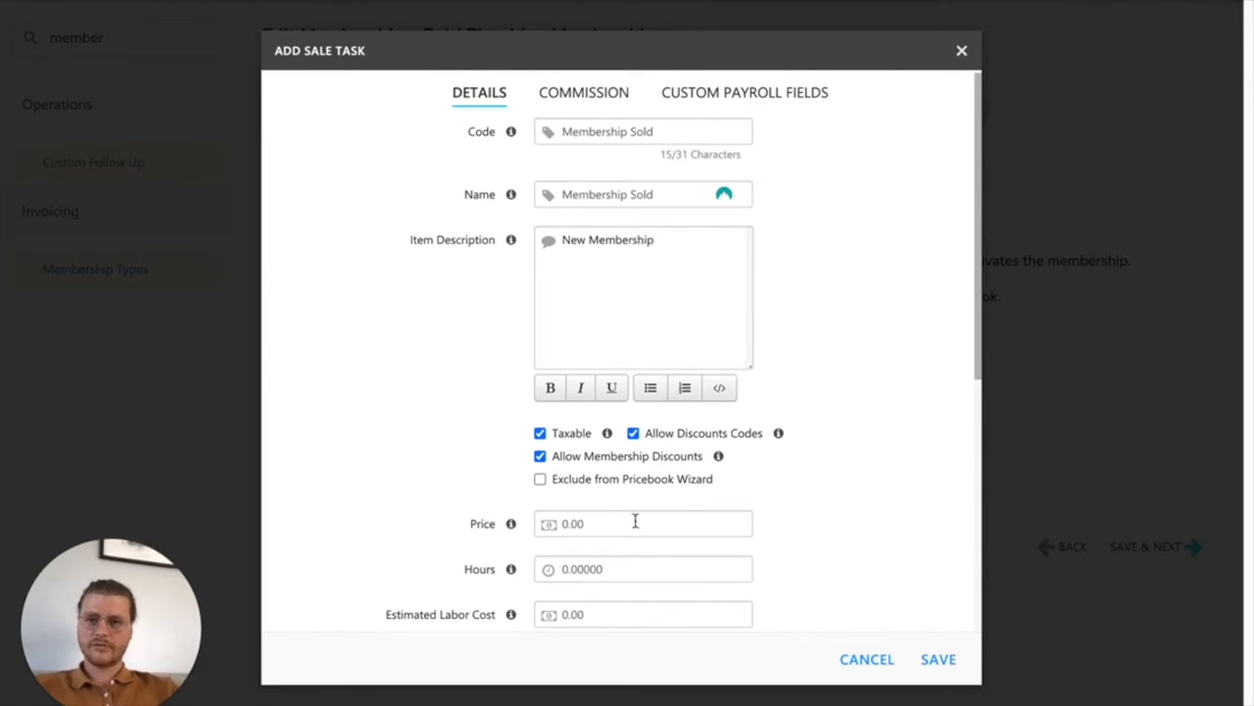
Set the sale task's price to 100.00 and save the task
click(636, 523)
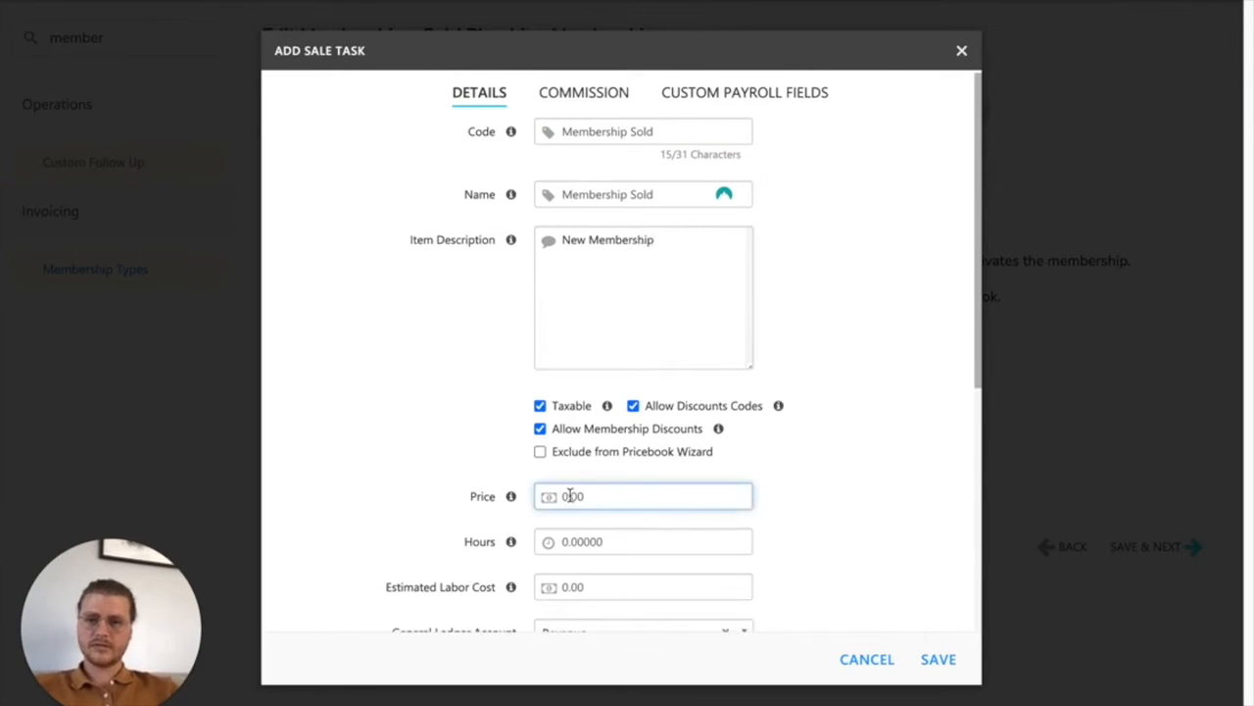
text(100)
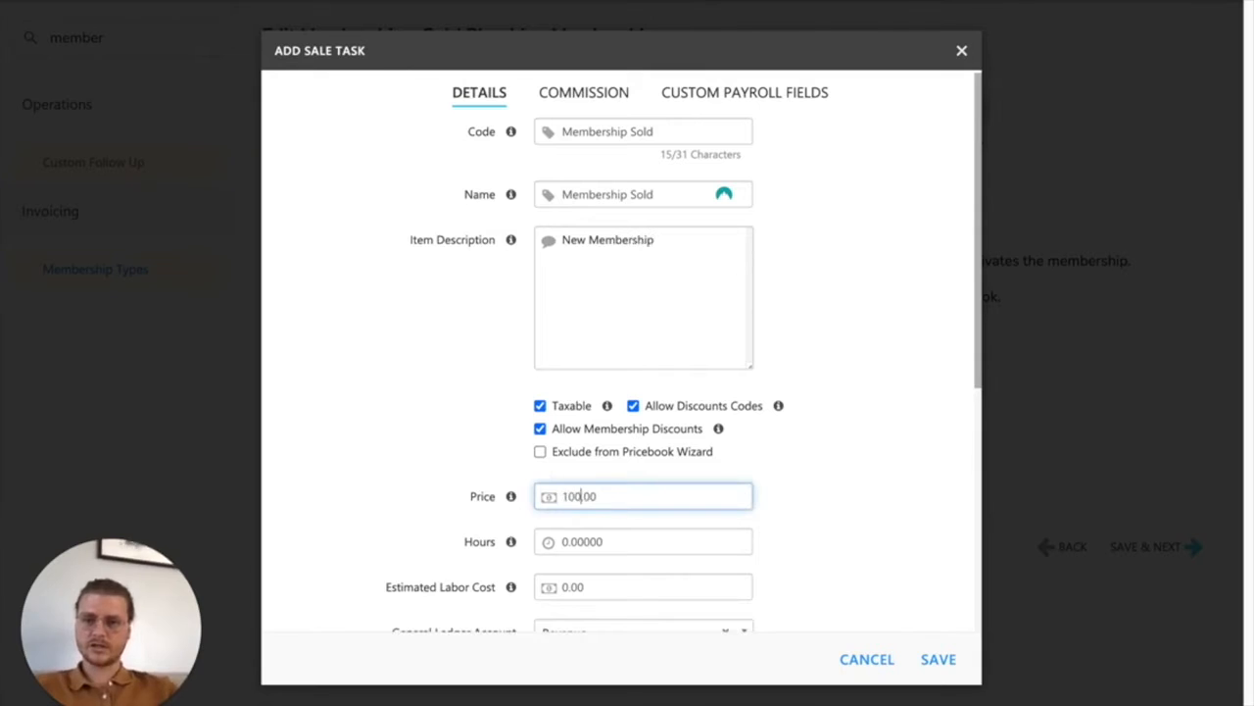
scroll(468, 517, down, 1)
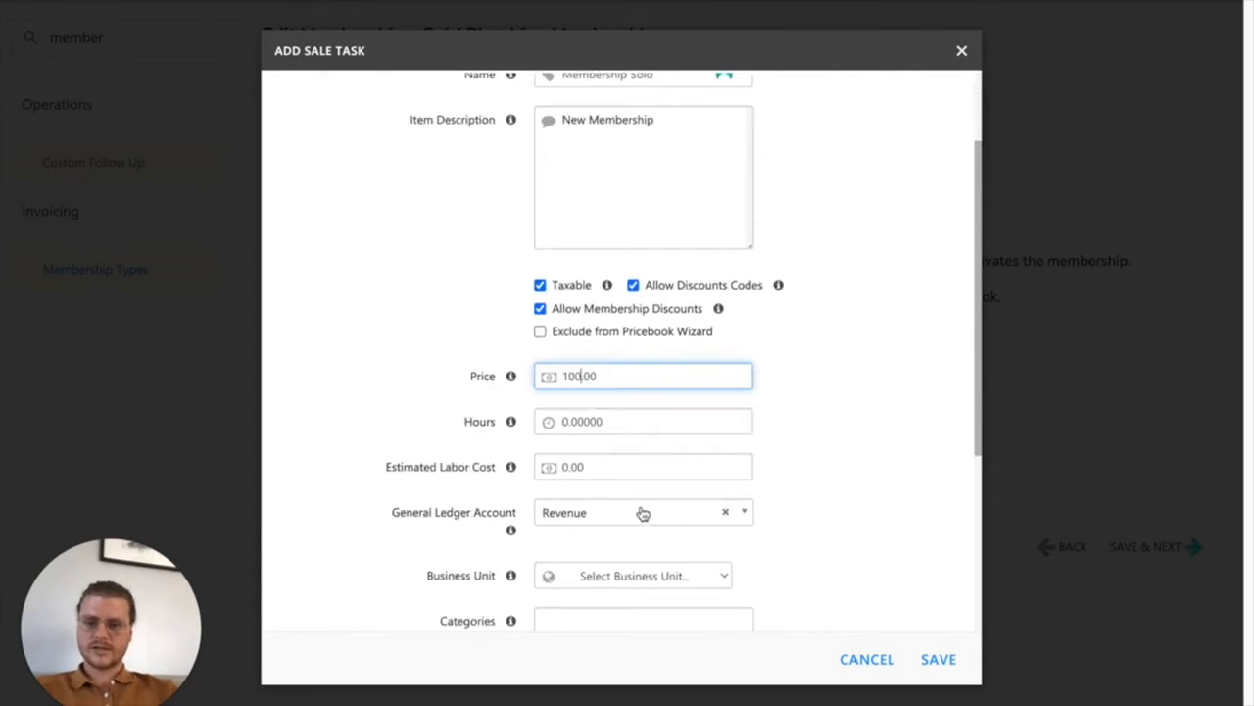
click(894, 514)
scroll(894, 513, down, 1)
scroll(893, 514, down, 2)
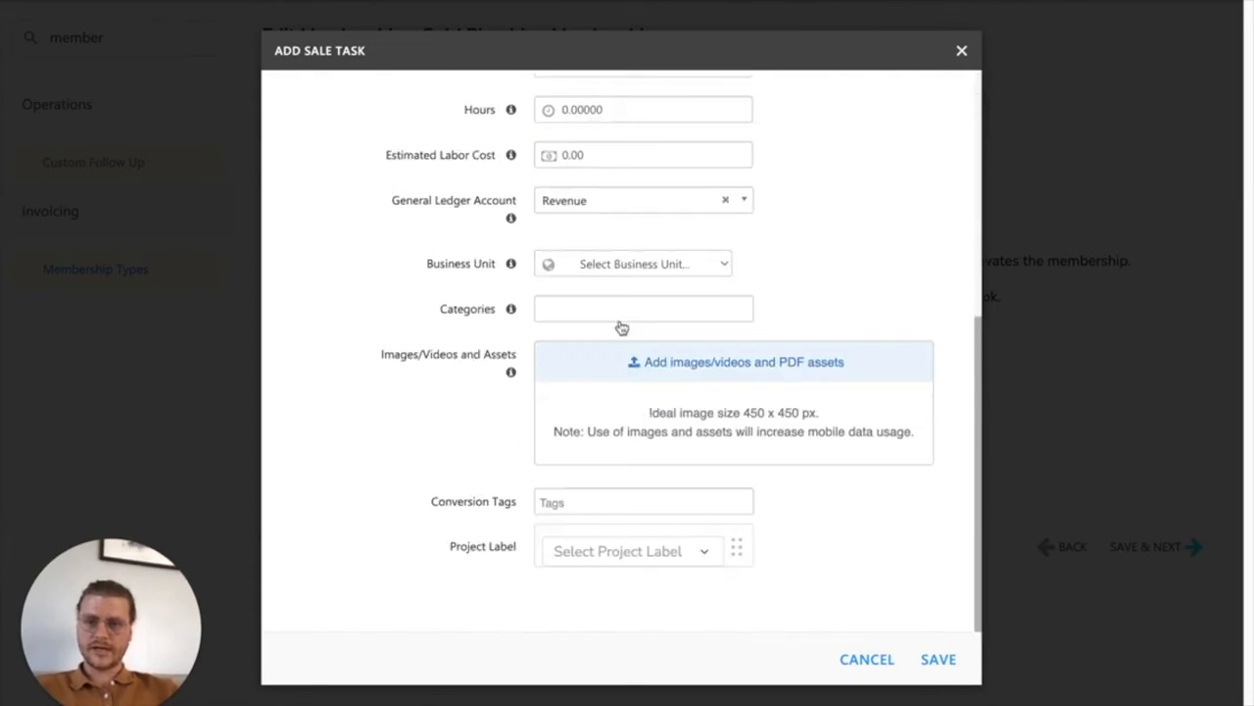
click(939, 658)
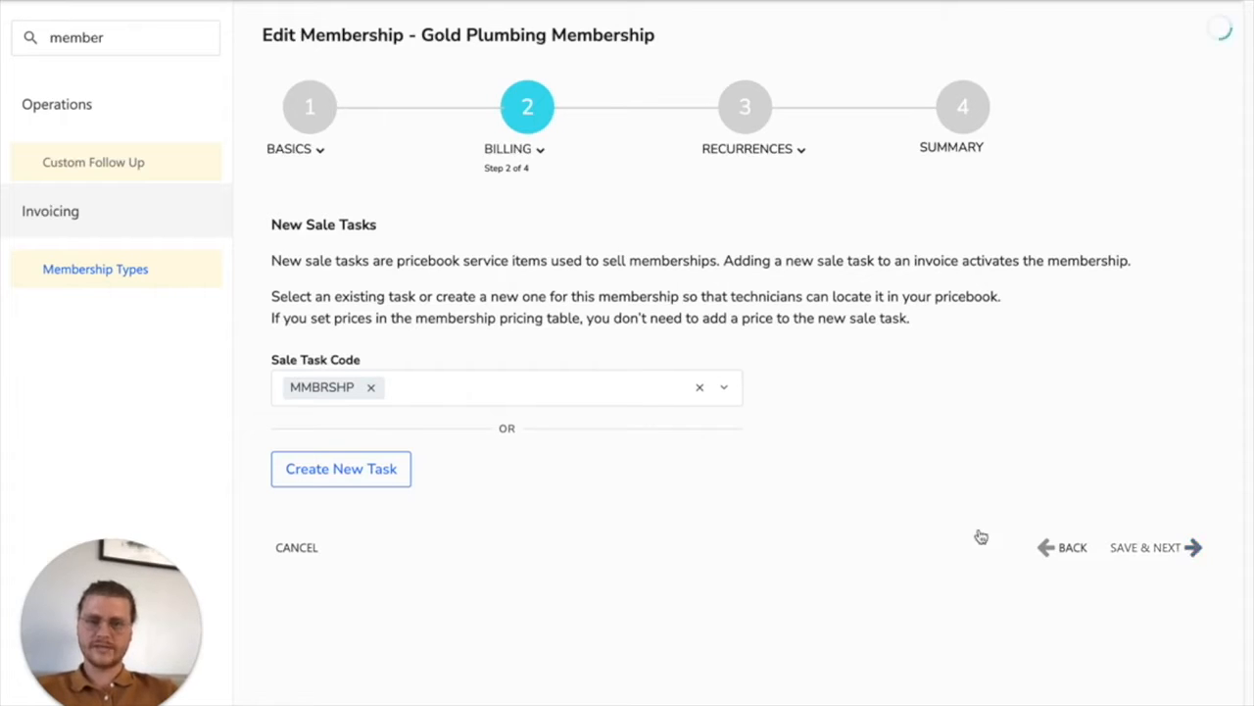
Search the renewal task codes for "memb", choose Gold Points as the renewal task, and save it
click(437, 399)
text(memb)
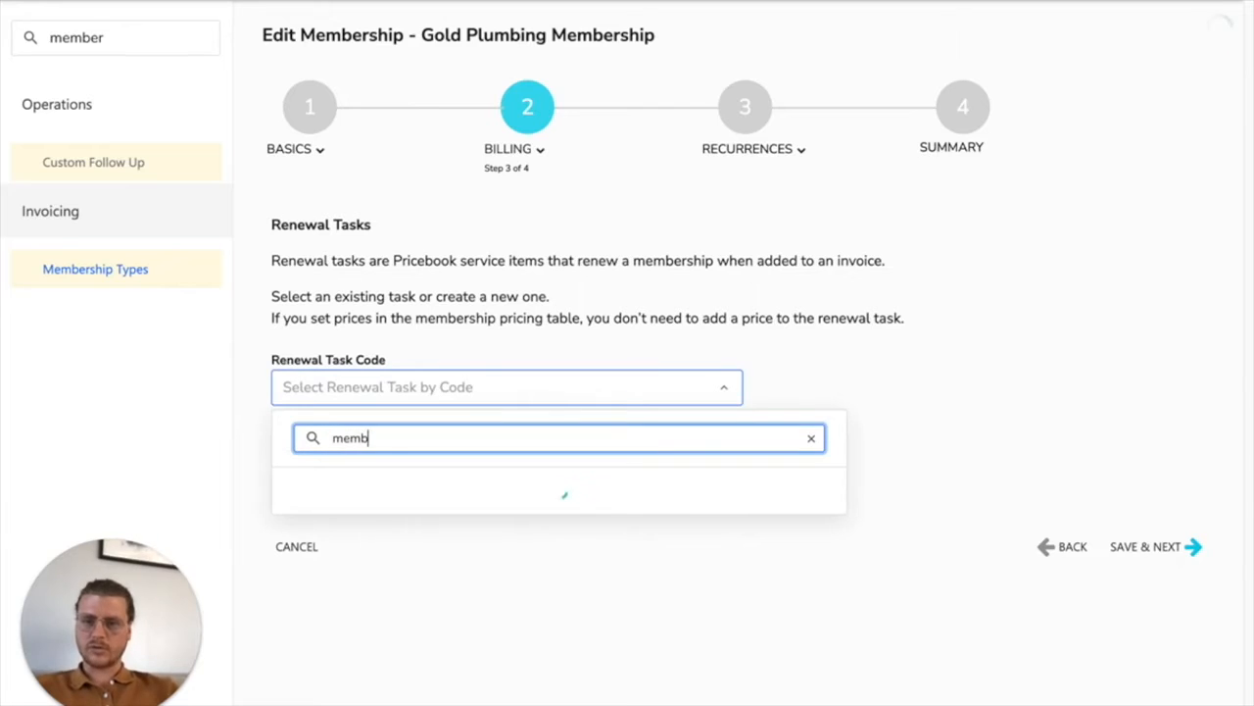
click(314, 501)
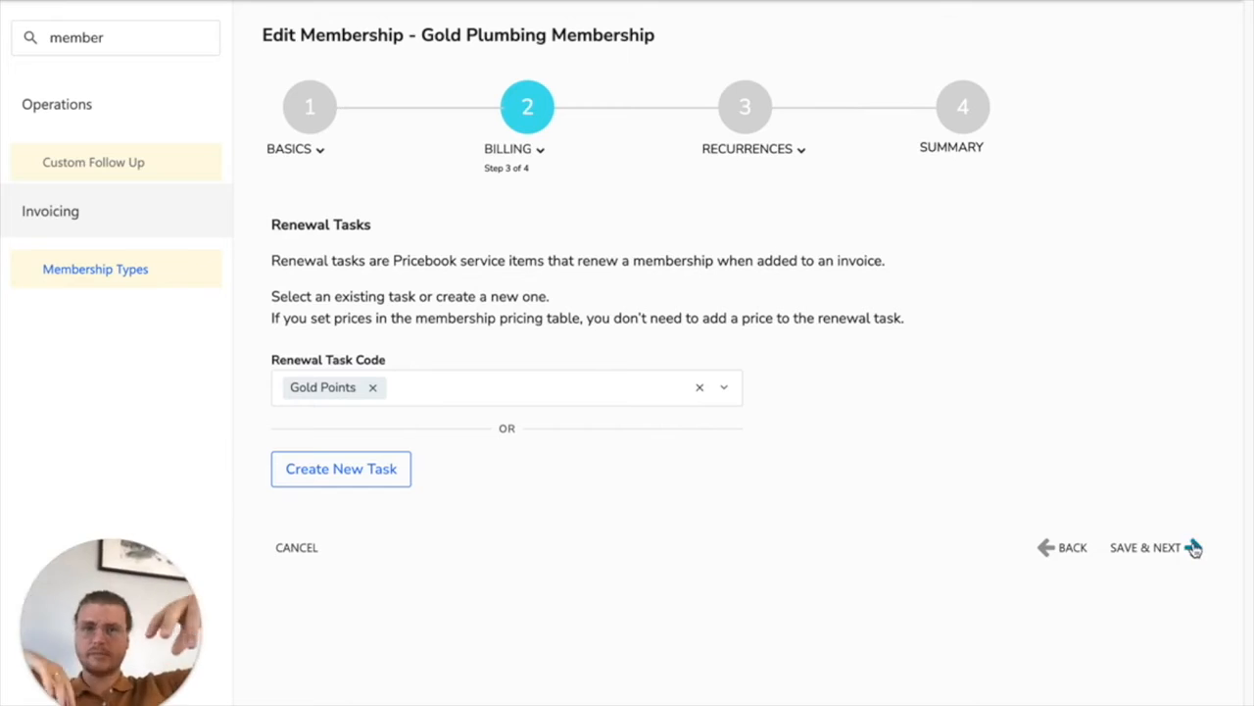
click(1192, 549)
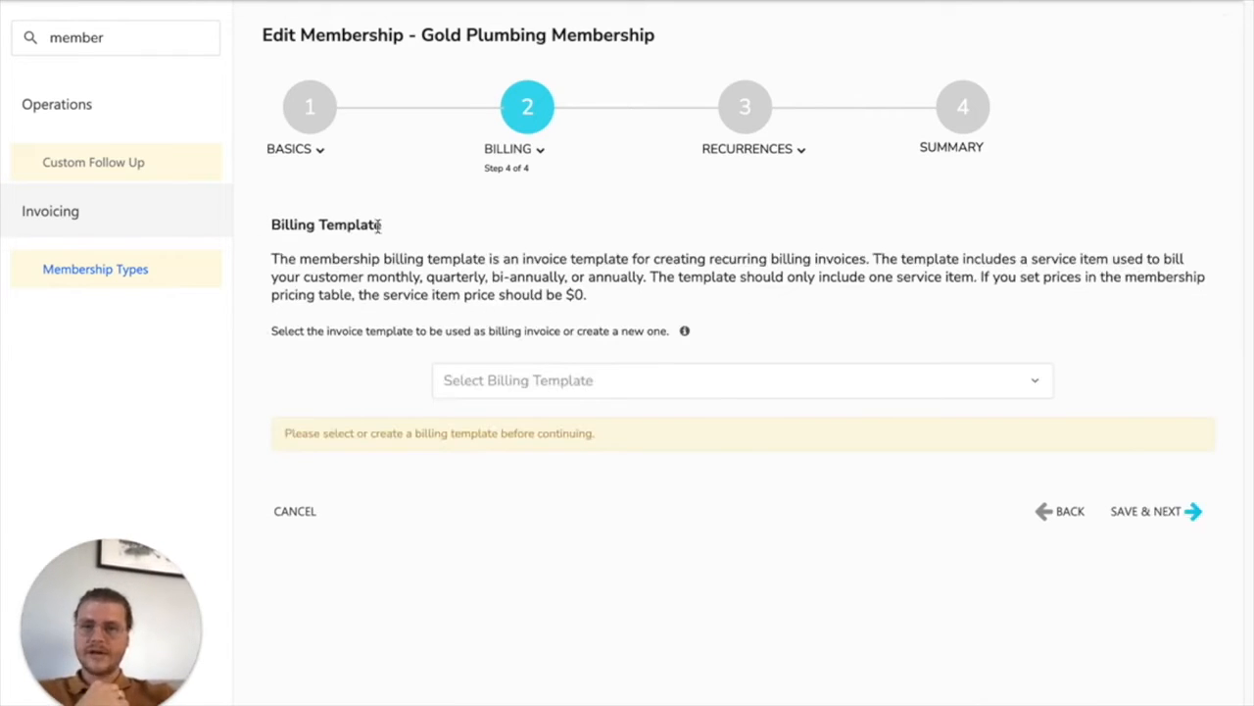
Bring up the requirements note and mark the line on the recurring service's invoice template, then move the note aside
drag(1252, 103, 813, 160)
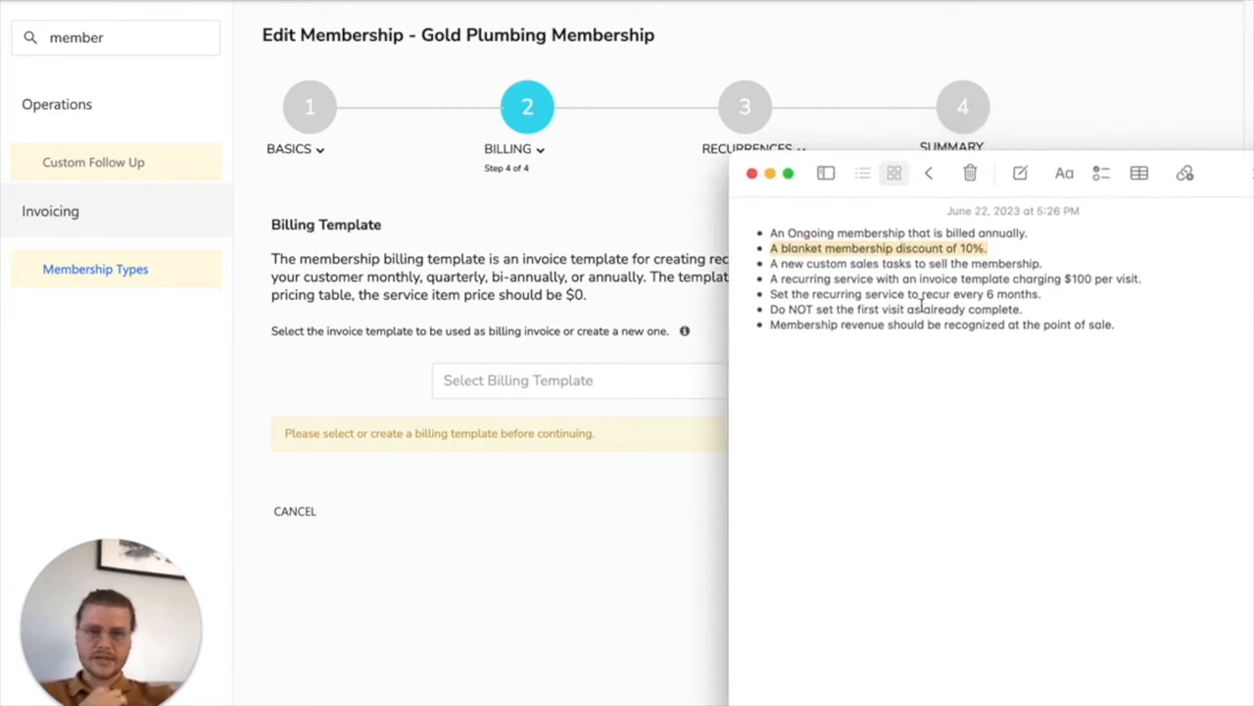
drag(1142, 282, 743, 279)
drag(785, 161, 1253, 122)
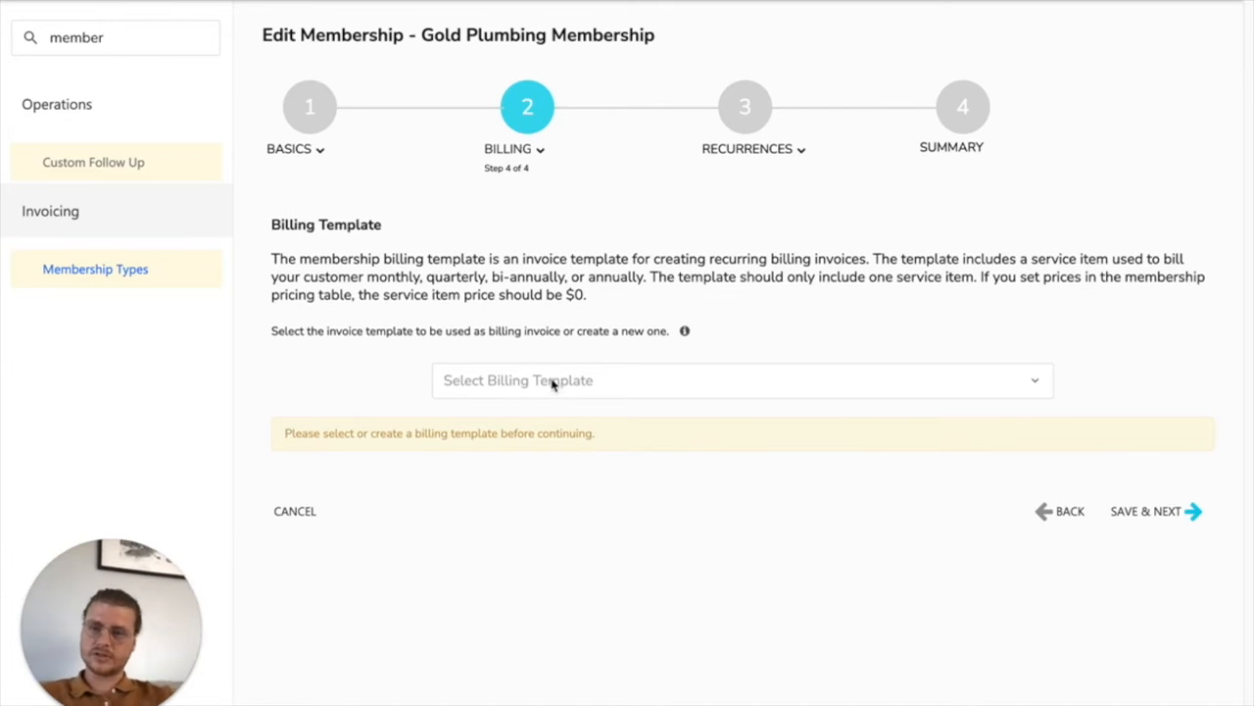
Create a billing template, search the services for "tune" and add Panel Tune-Up (Up to 20 Circuits)
click(603, 380)
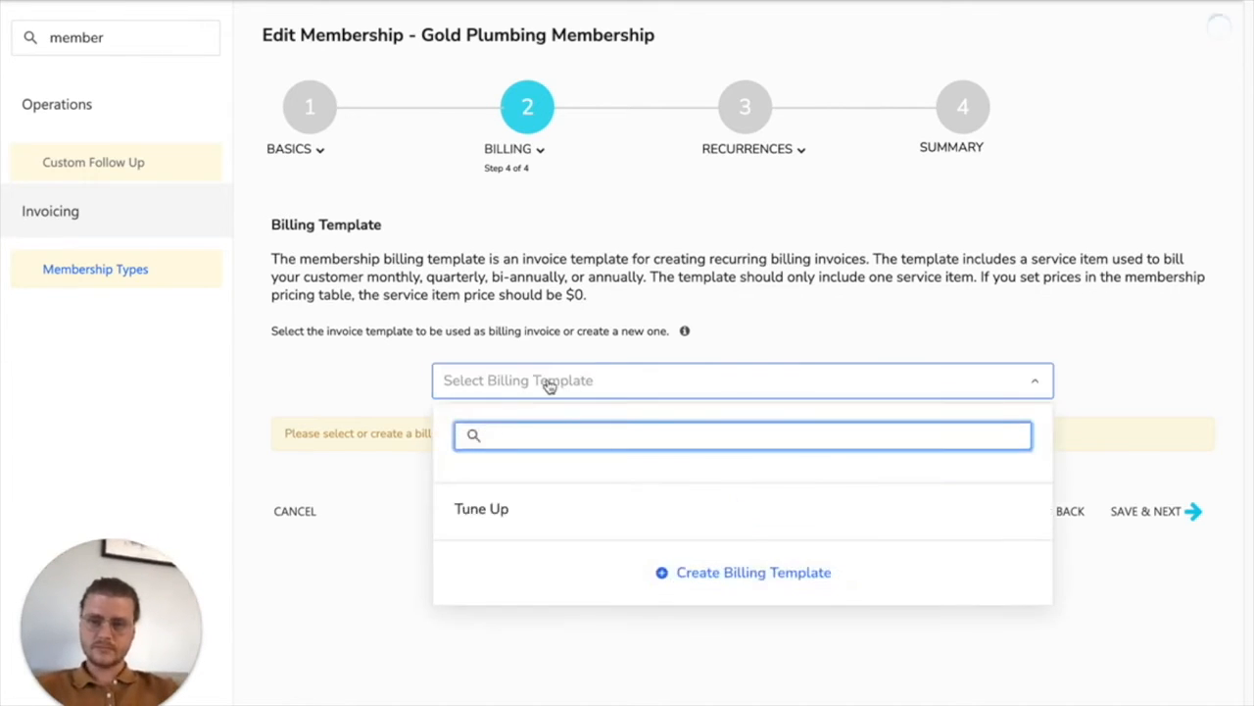
click(711, 576)
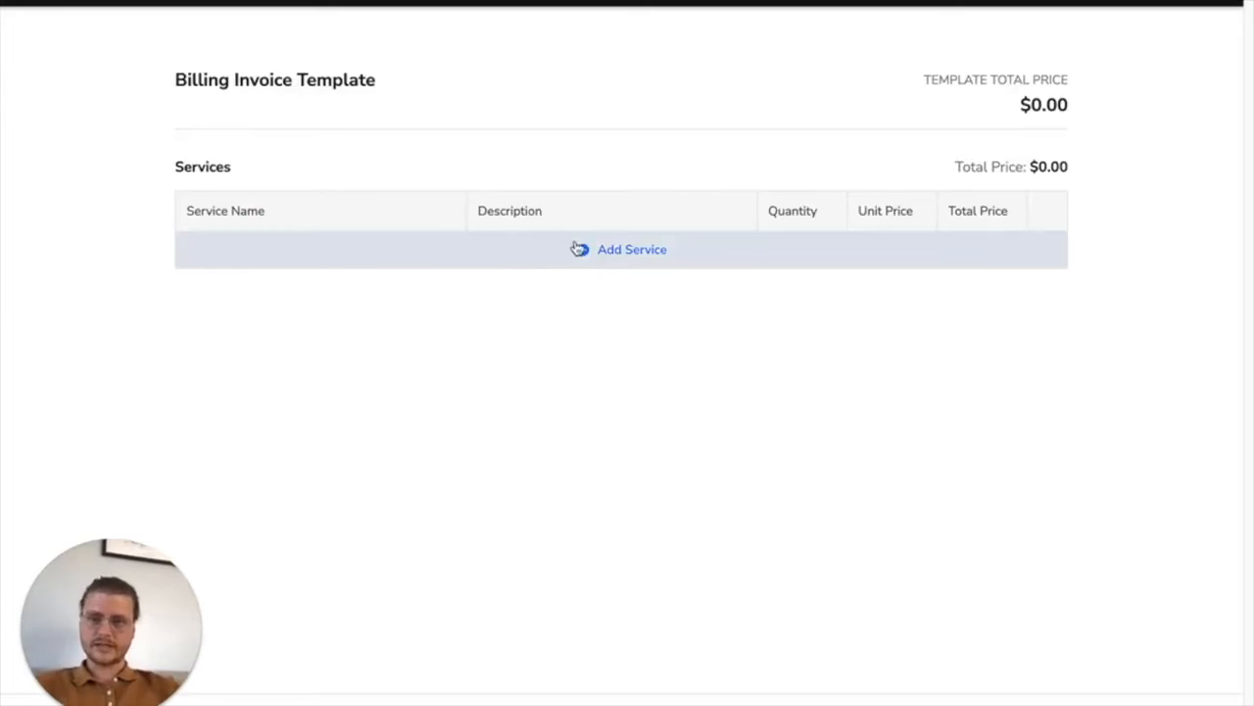
click(580, 248)
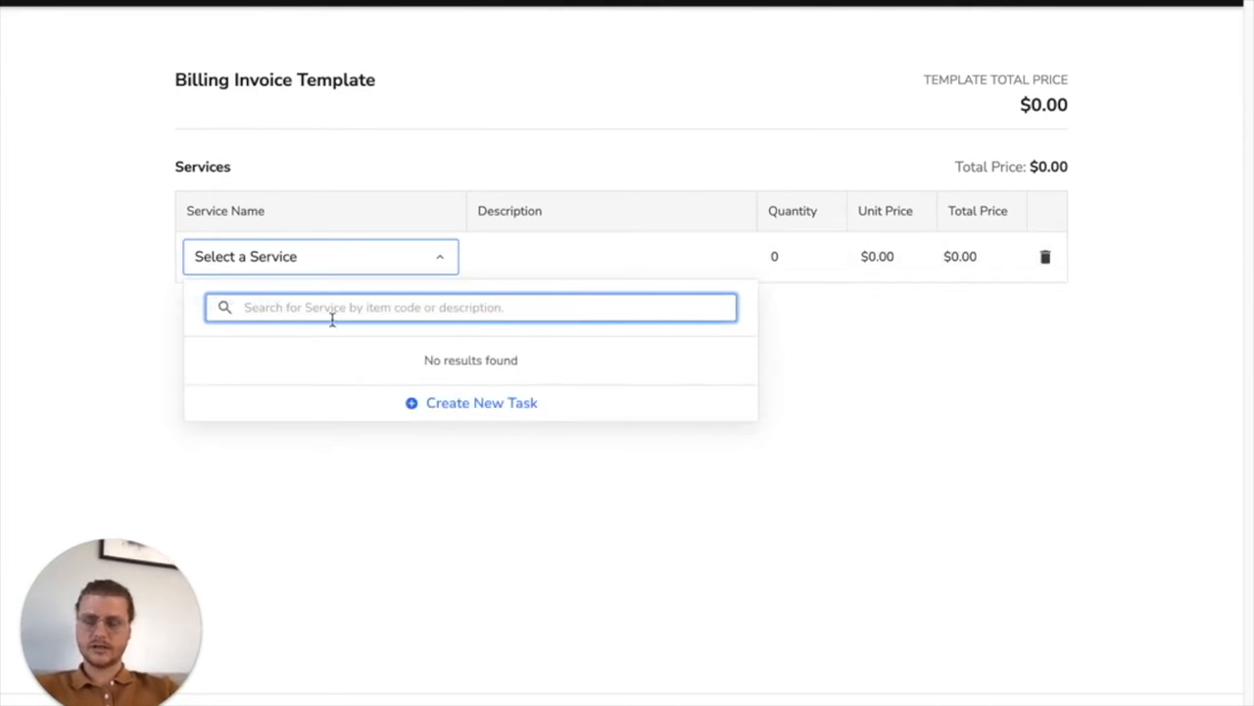
text(tune)
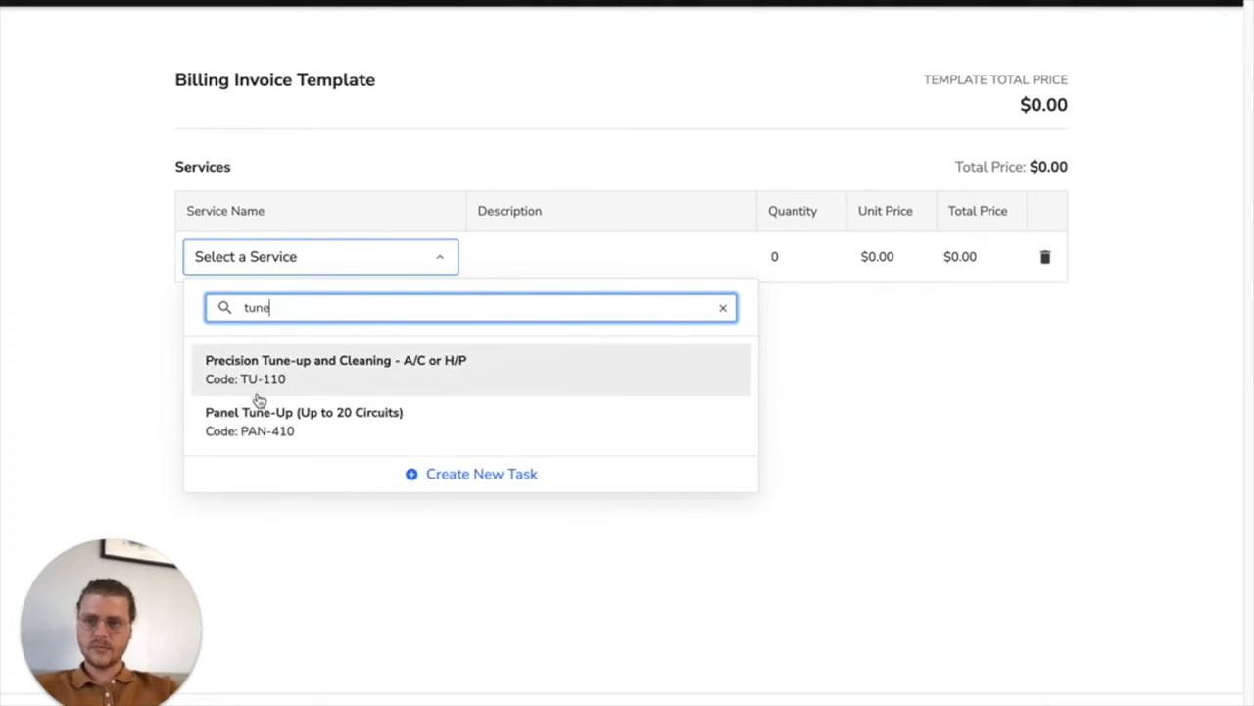
click(335, 440)
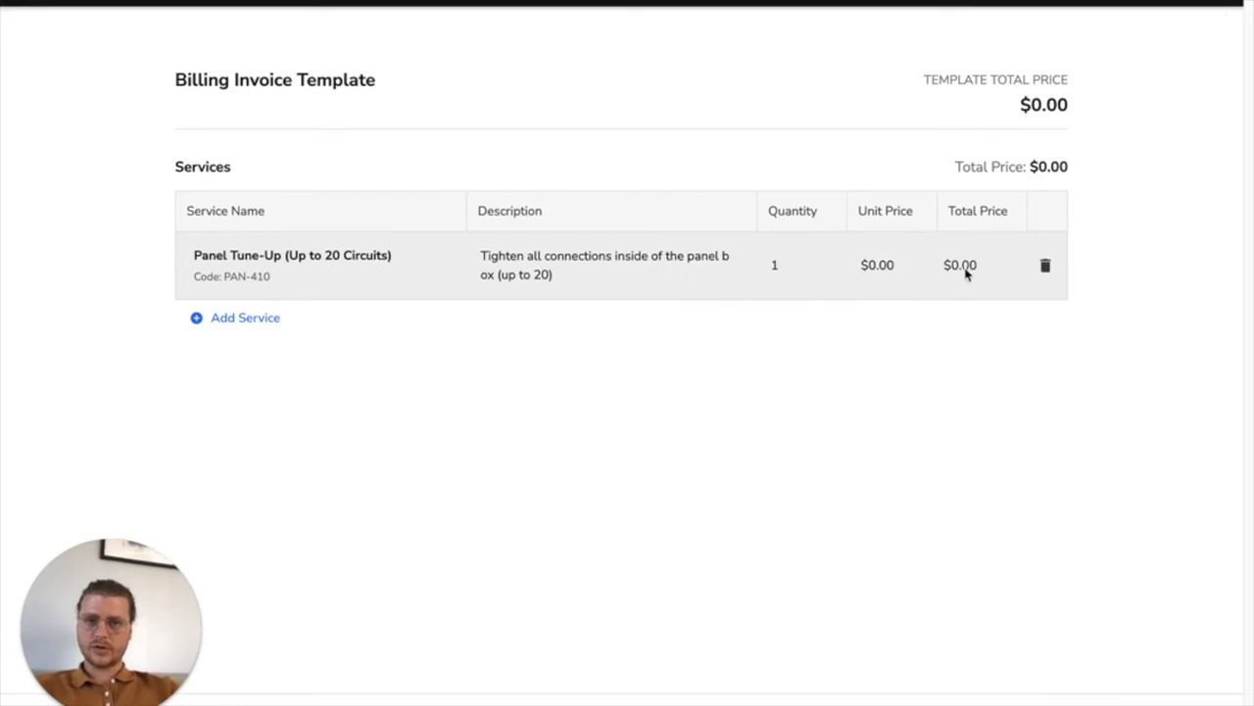
Set the Panel Tune-Up unit price to $100.00, save the billing template and continue to the recurrences
click(896, 265)
drag(896, 266, 844, 266)
key(BackSpace)
key(BackSpace)
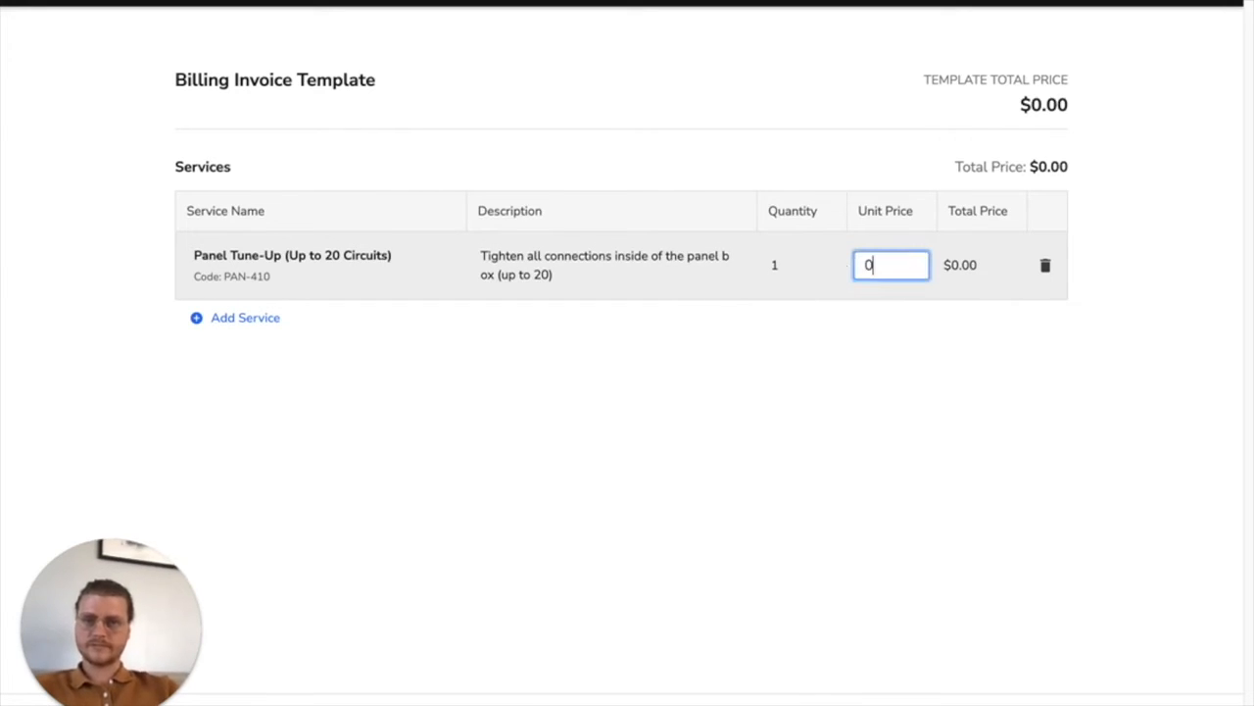
click(810, 473)
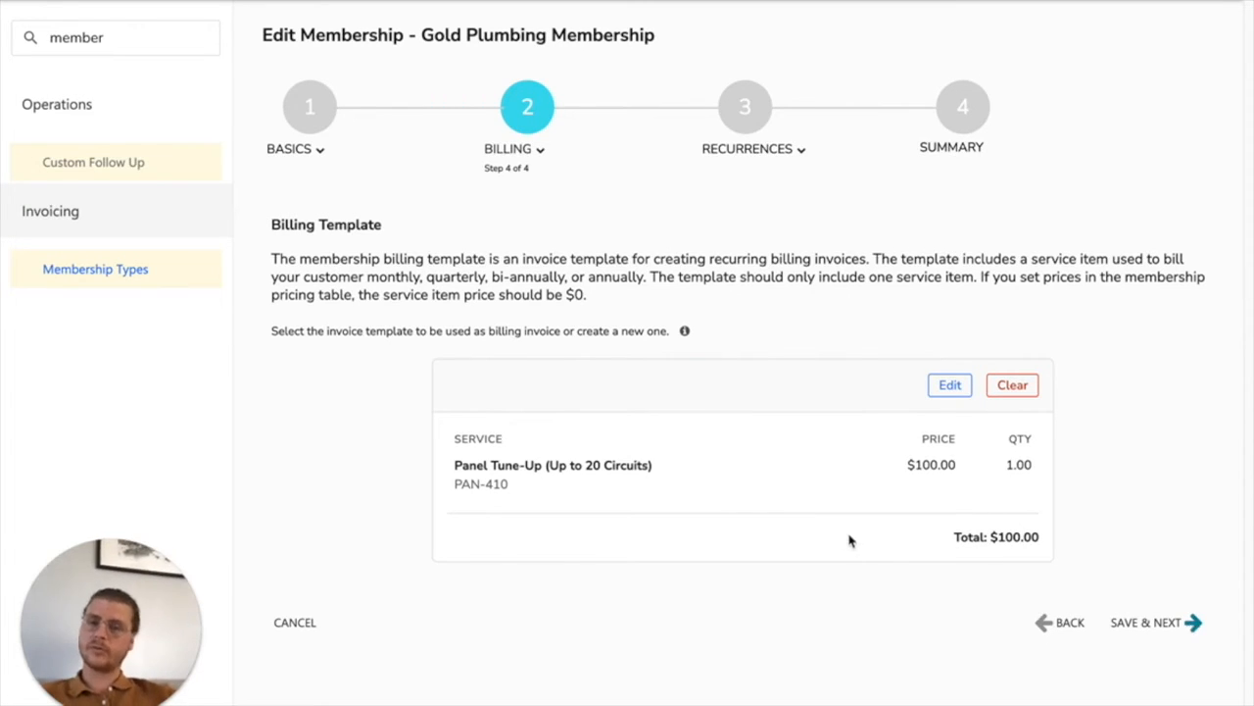
click(1192, 623)
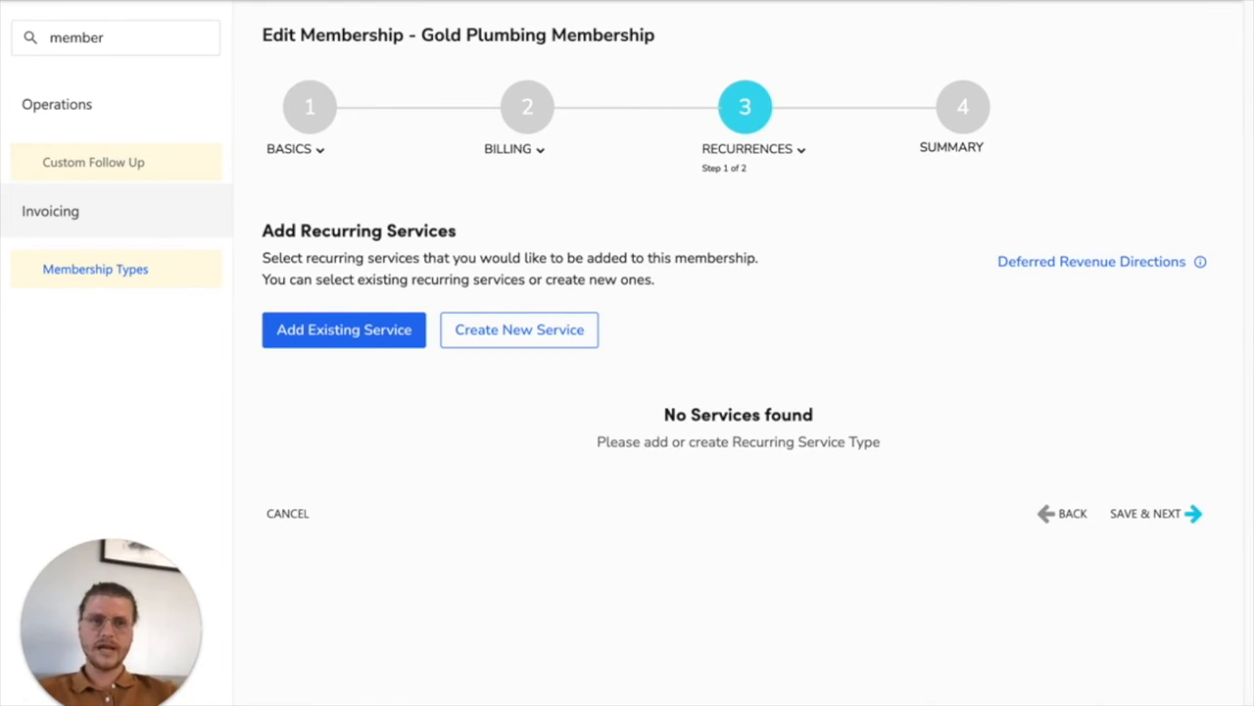
Check the requirements note for how often the recurring service should recur, marking that line, and move the note away
drag(1253, 147, 662, 113)
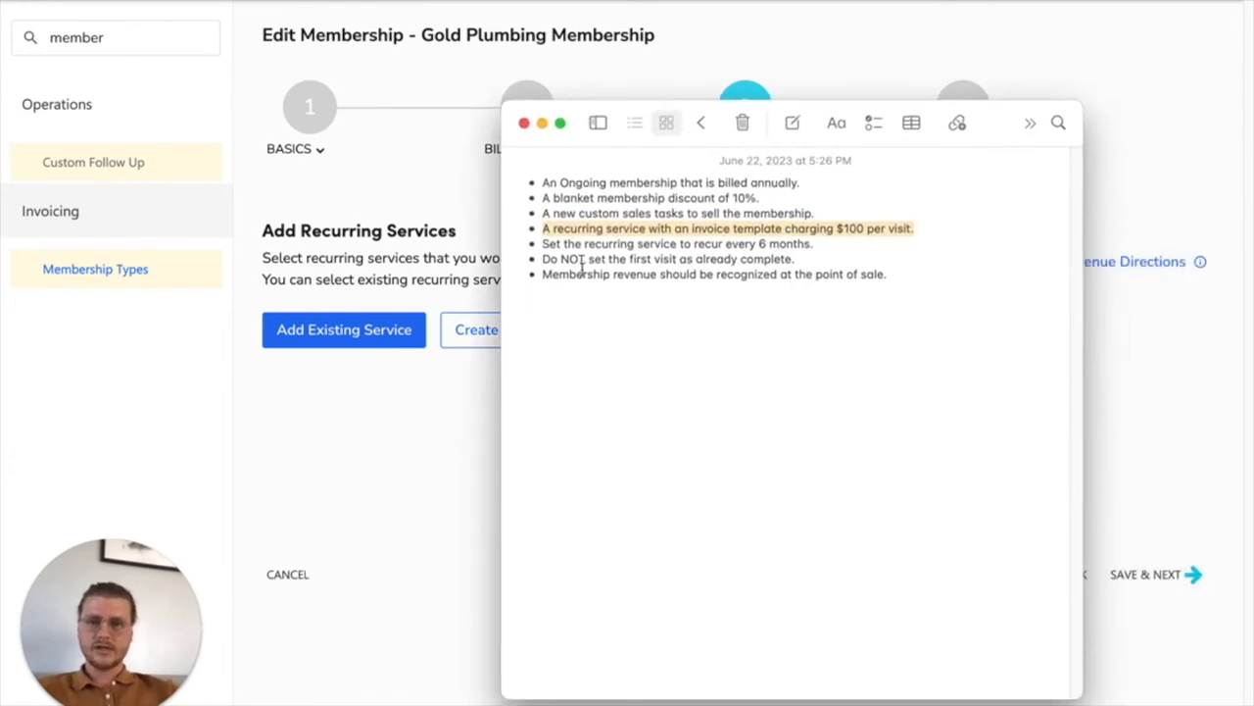
drag(534, 246, 826, 246)
drag(619, 113, 1253, 104)
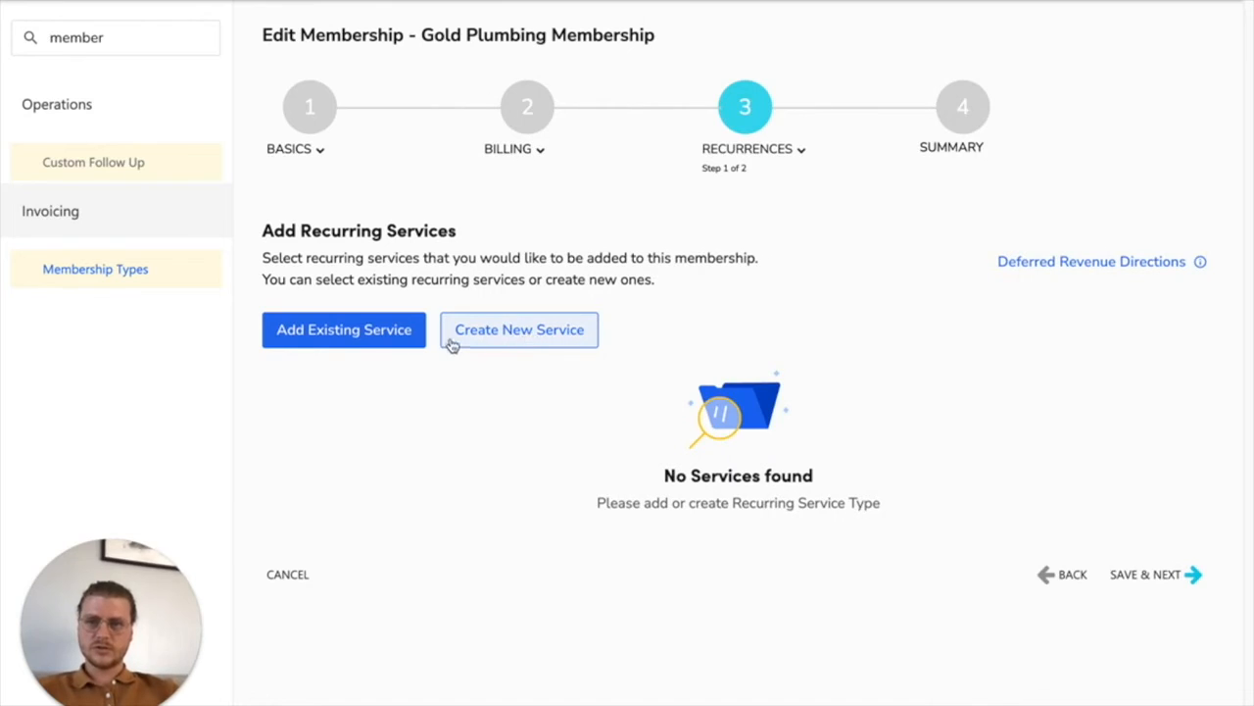
Create a new recurring service named "Gold Plumbing Membership" with the Tune Up invoice template
click(470, 333)
click(314, 96)
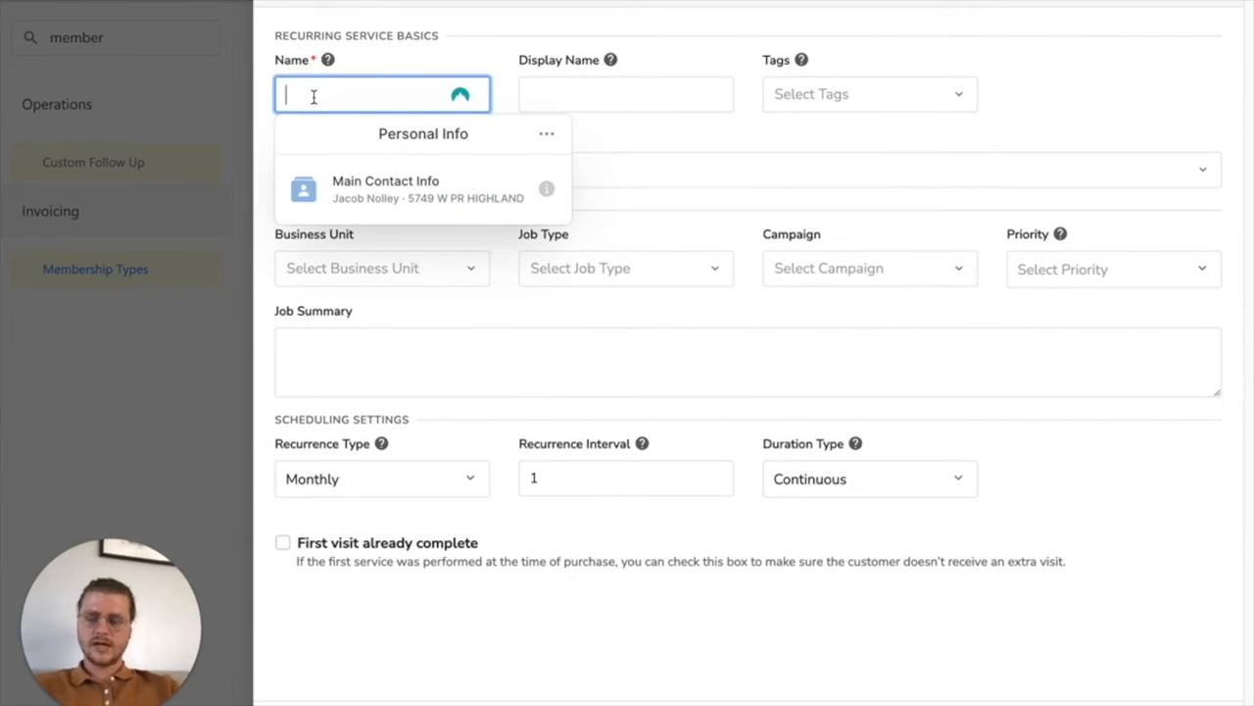
text(Gold Plumbing Membership)
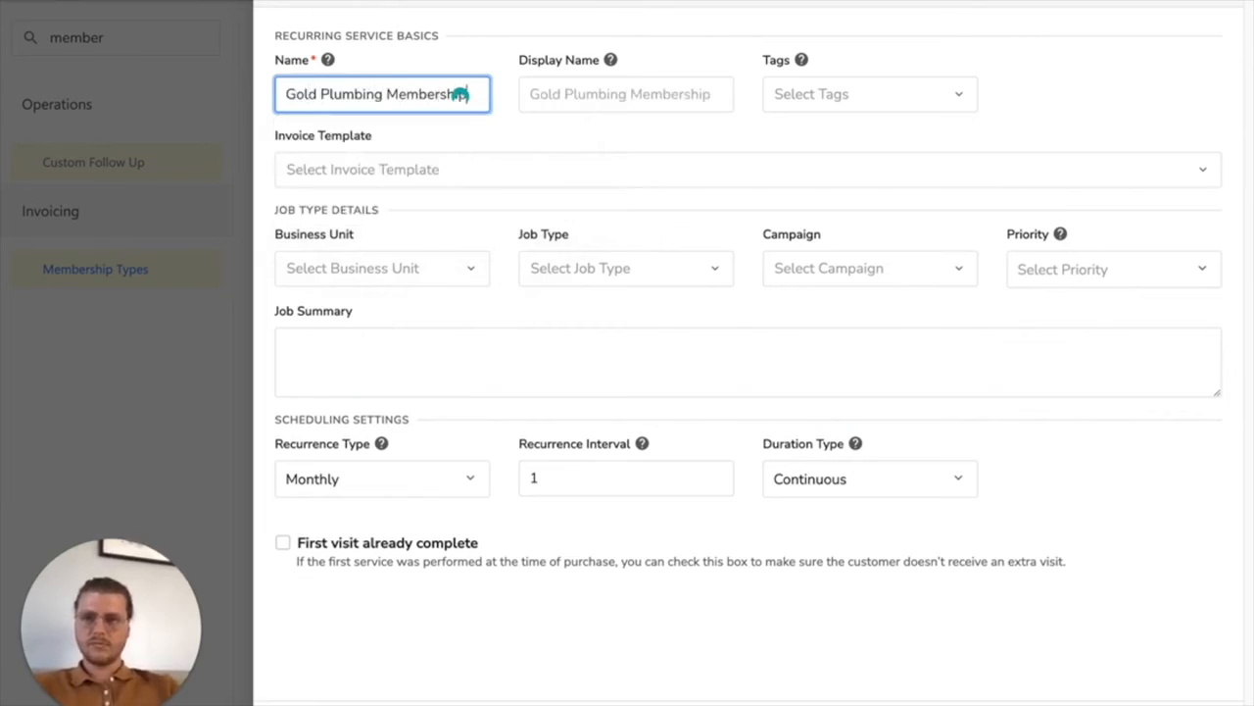
click(315, 170)
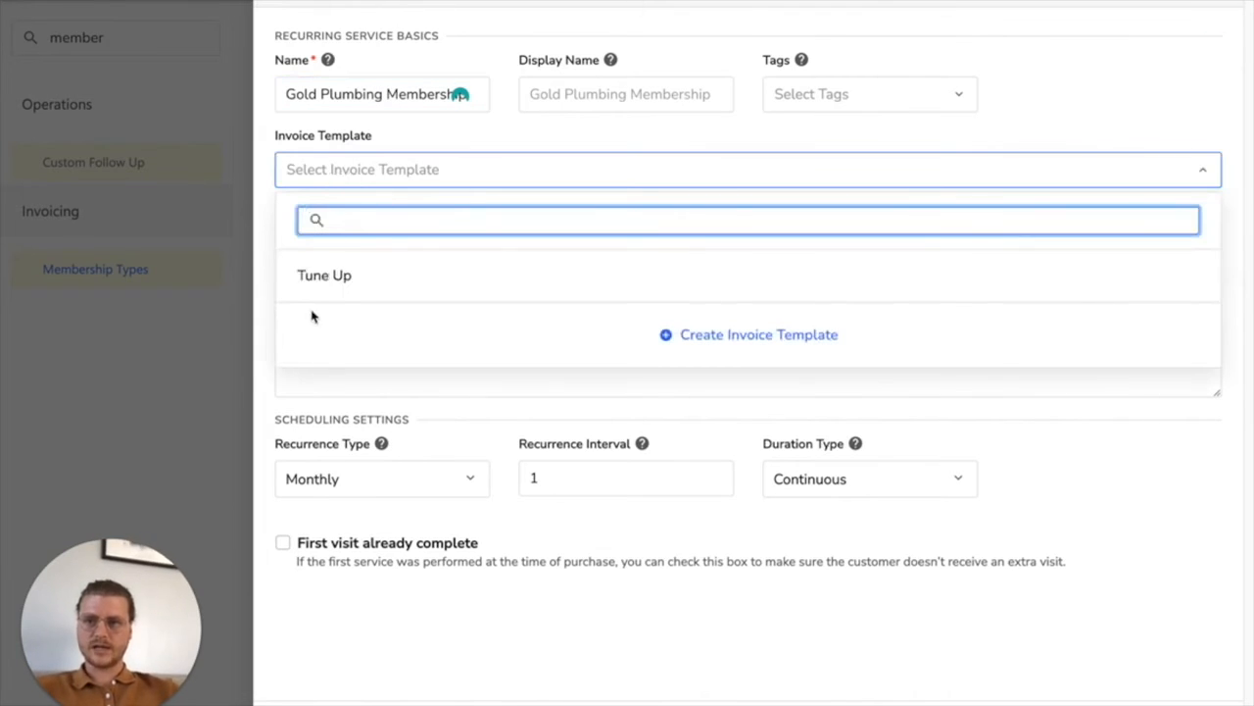
click(330, 283)
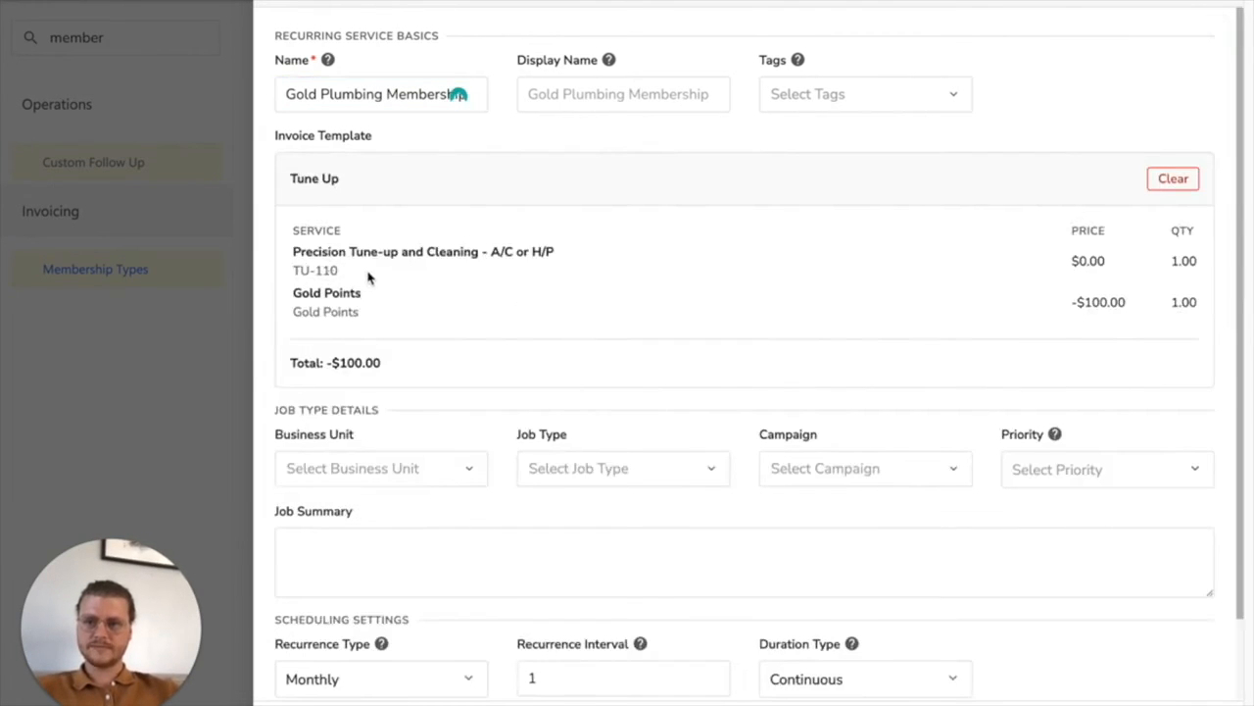
Set the recurring service's business unit to HVAC - Maintenance
scroll(367, 277, down, 1)
scroll(368, 277, down, 1)
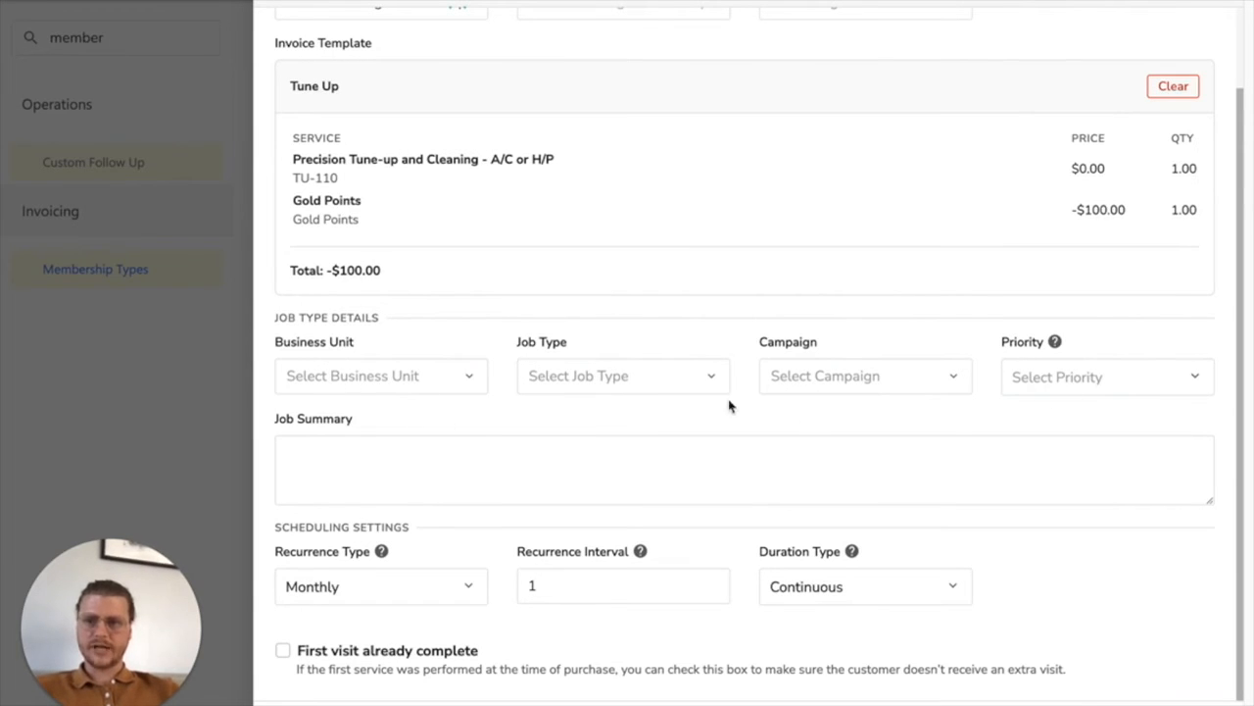
click(393, 378)
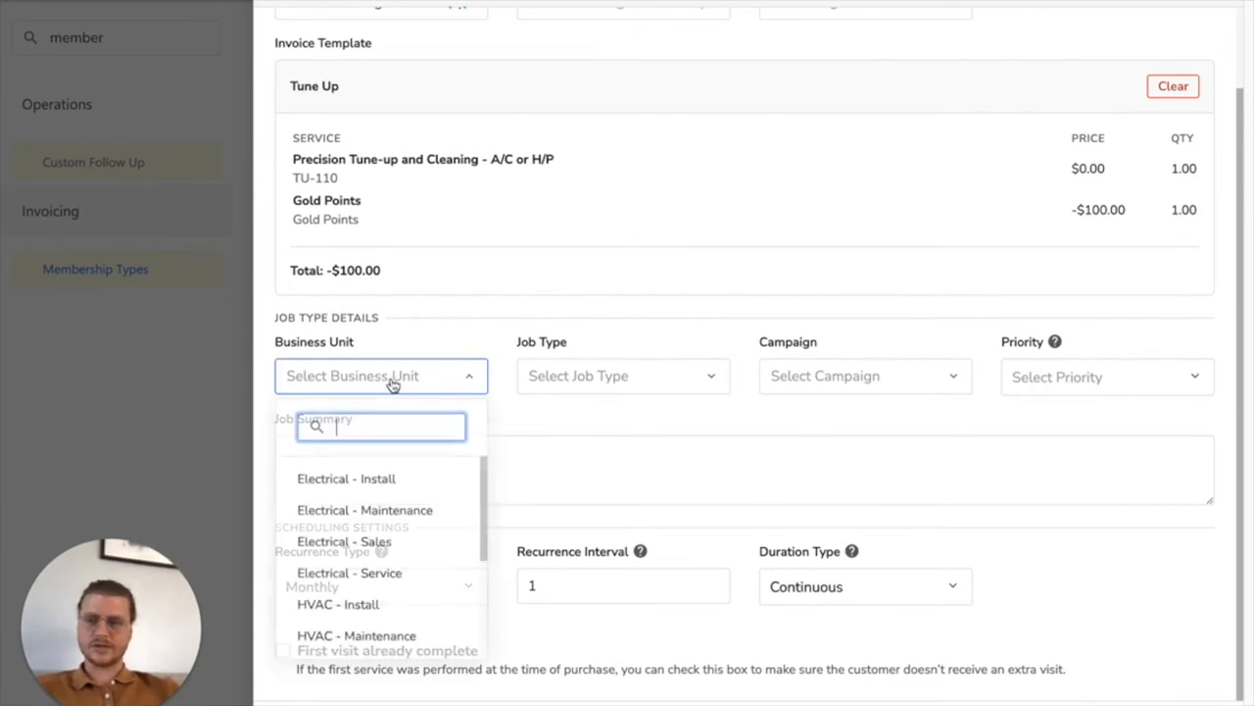
scroll(383, 541, down, 1)
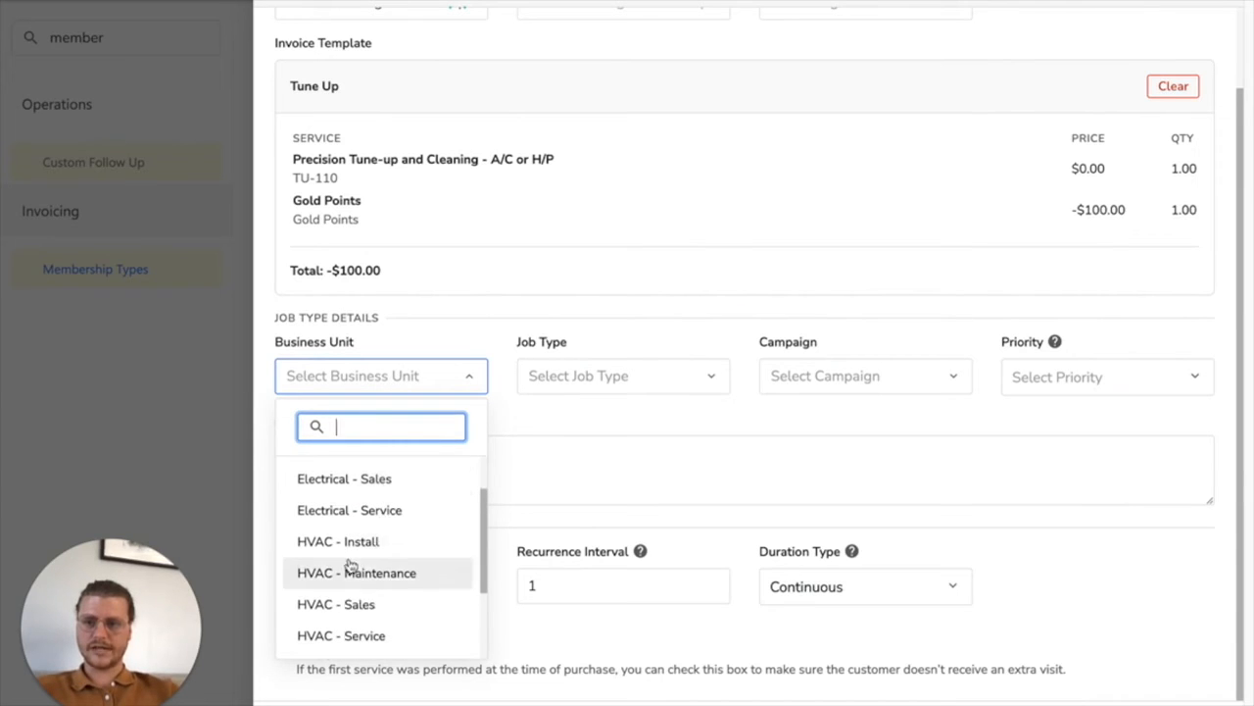
click(359, 571)
Search the job types for "tun" and "main", clearing each search term
click(634, 387)
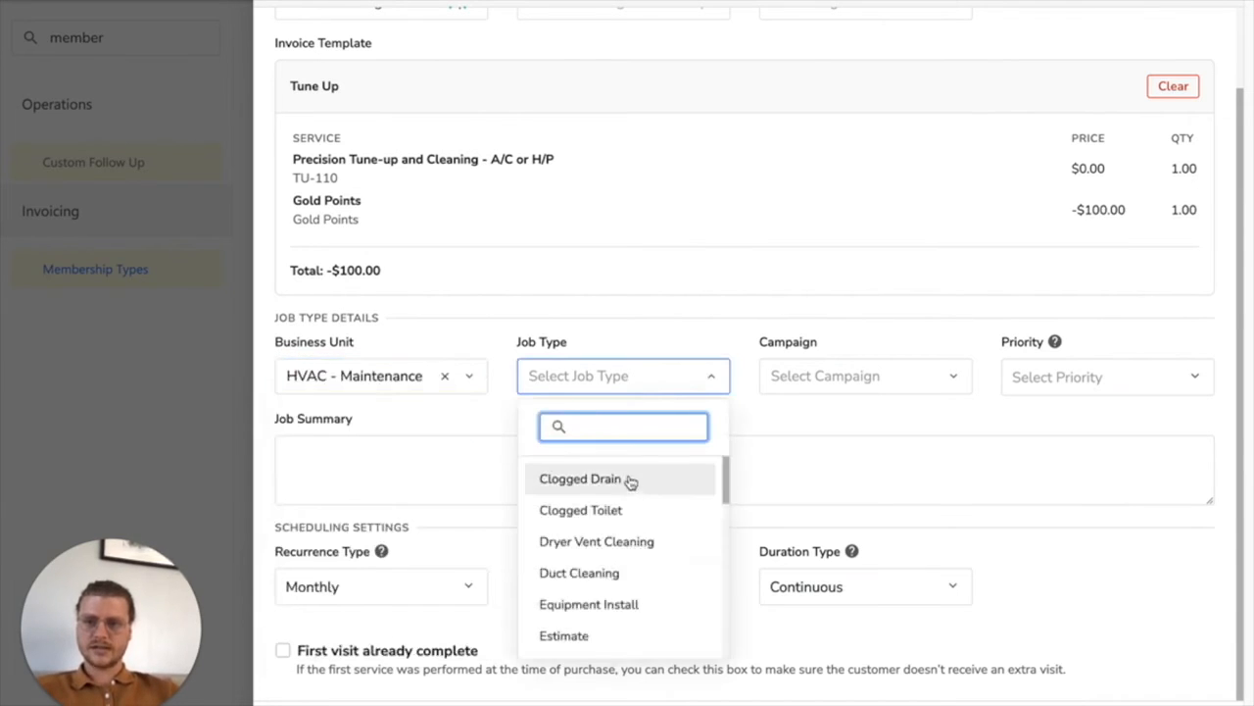
scroll(588, 601, down, 1)
text(tun)
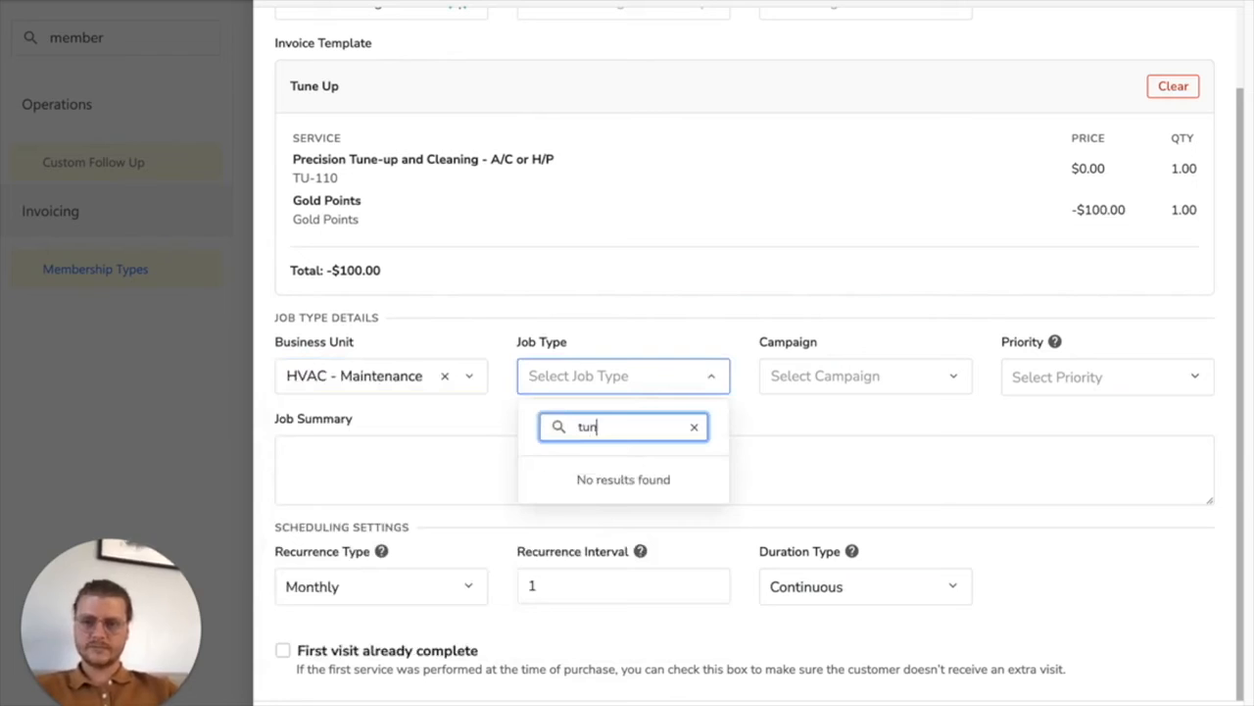
key(BackSpace)
key(BackSpace)
key(BackSpace)
text(main)
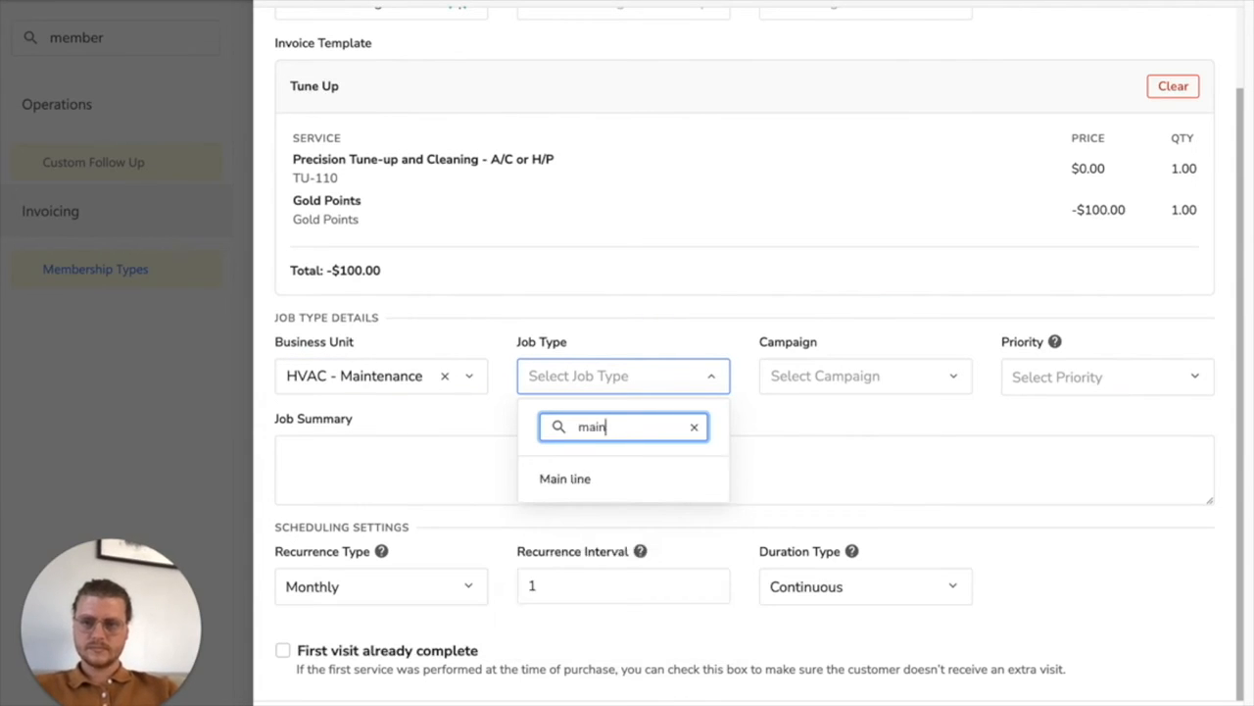
key(BackSpace)
key(BackSpace)
key(BackSpace)
key(BackSpace)
Browse the full job type list and choose No Heat as the recurring service's job type
scroll(588, 630, down, 1)
scroll(588, 630, down, 5)
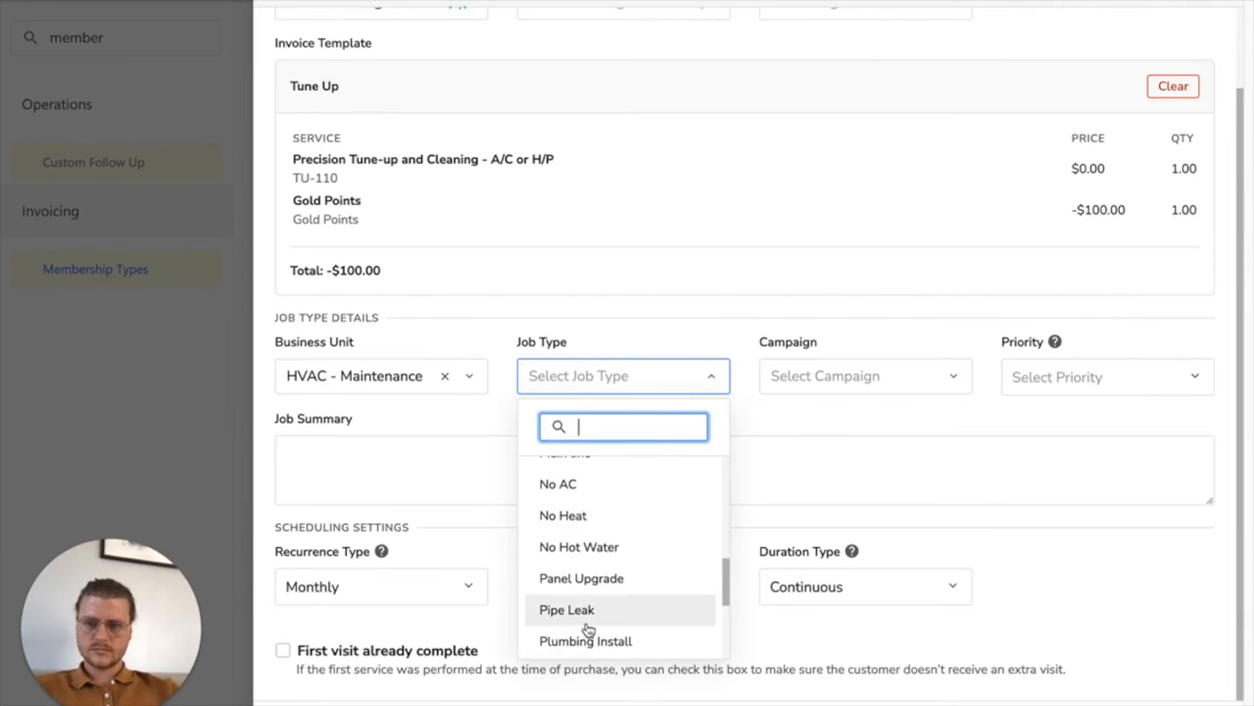
scroll(588, 630, down, 5)
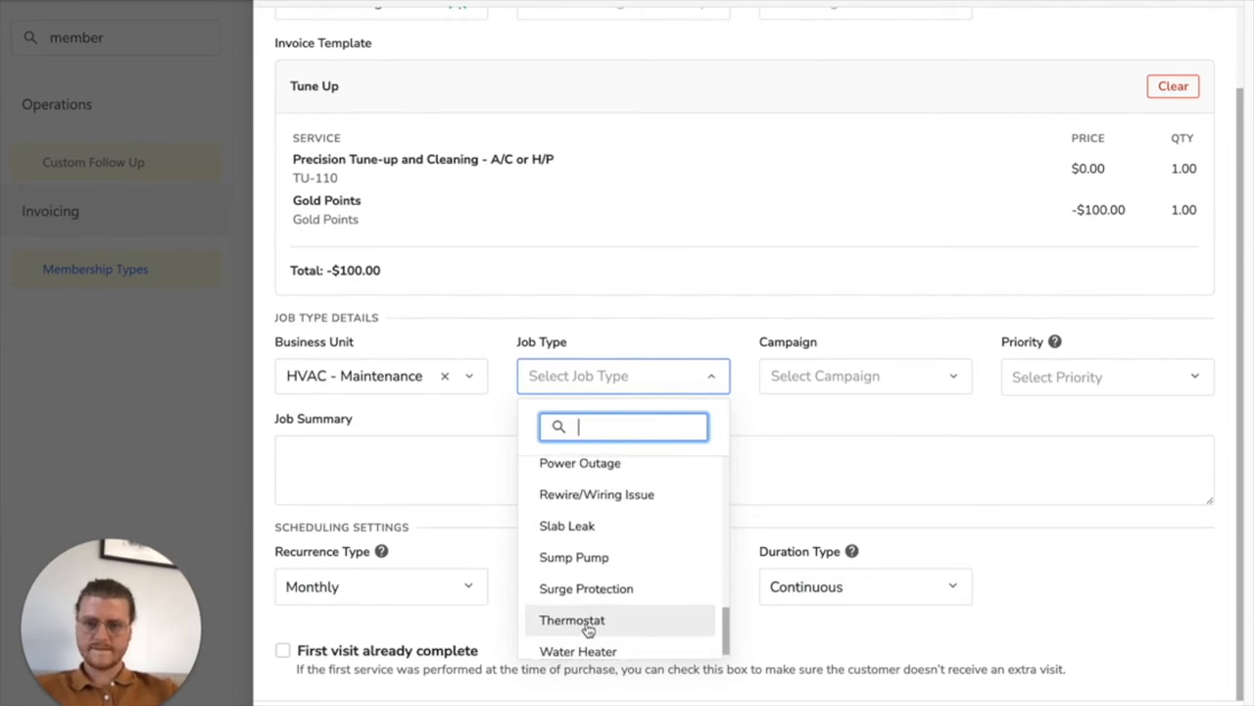
scroll(588, 630, up, 10)
scroll(588, 630, up, 3)
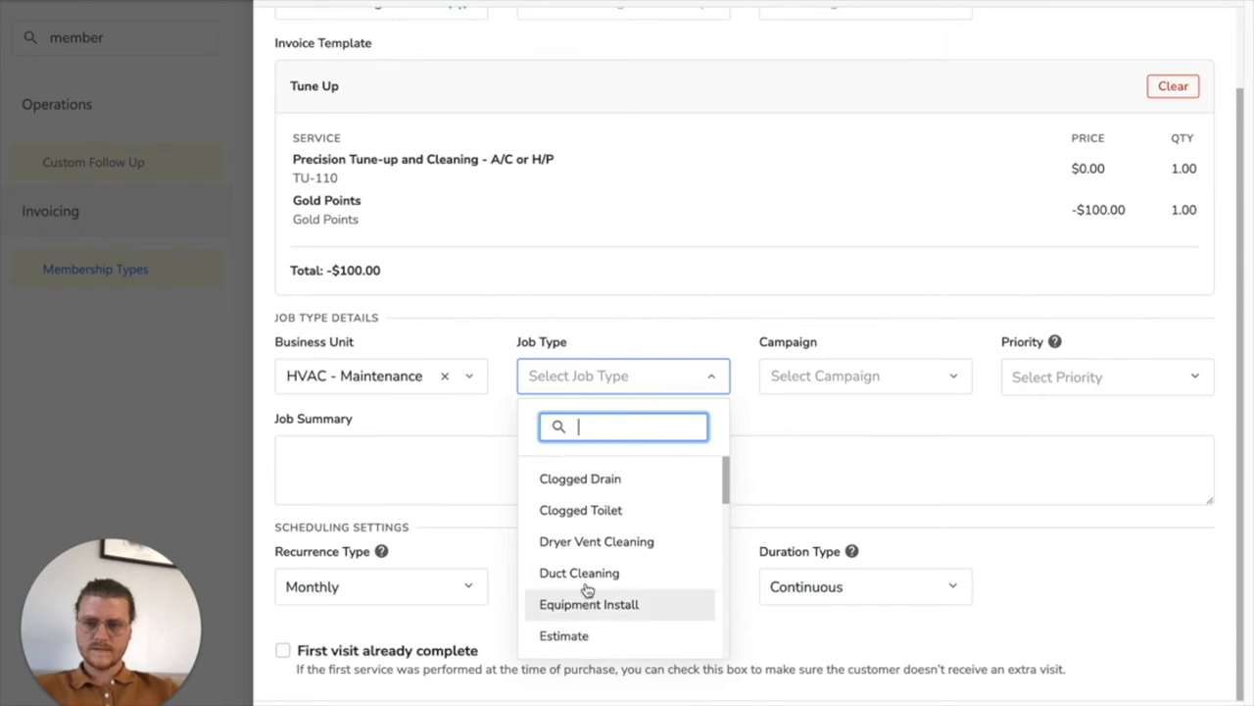
scroll(602, 508, down, 3)
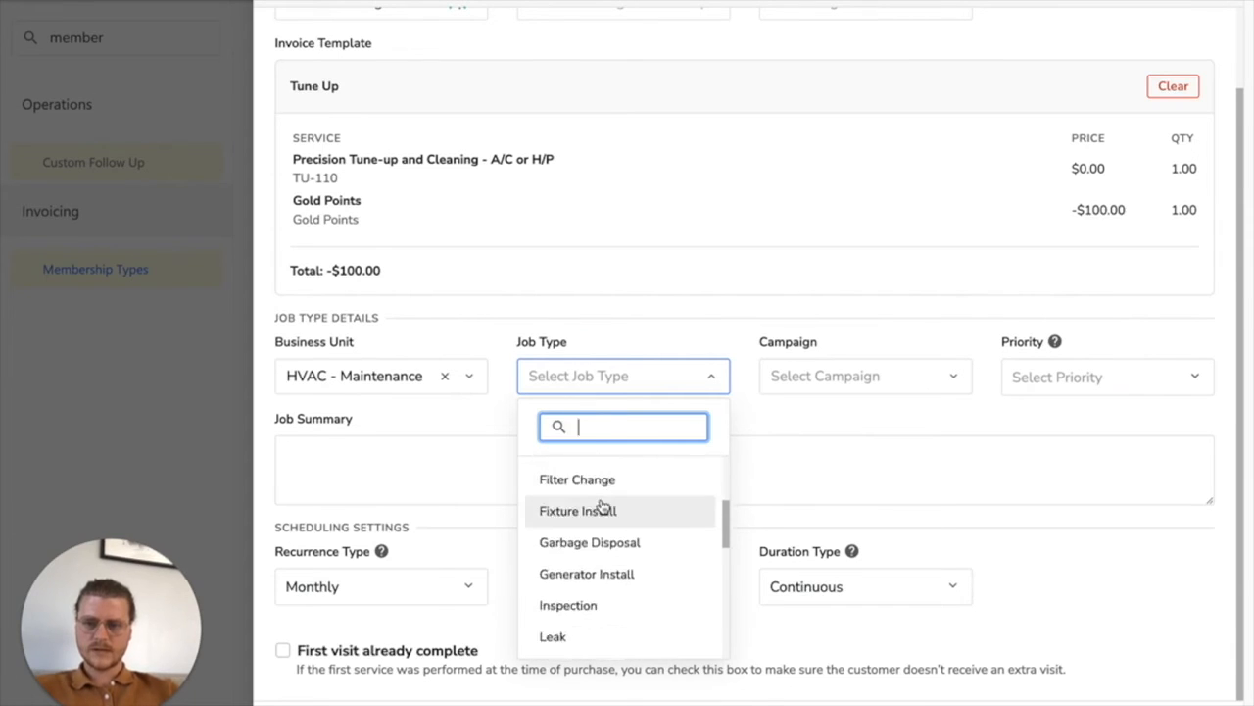
scroll(602, 508, down, 5)
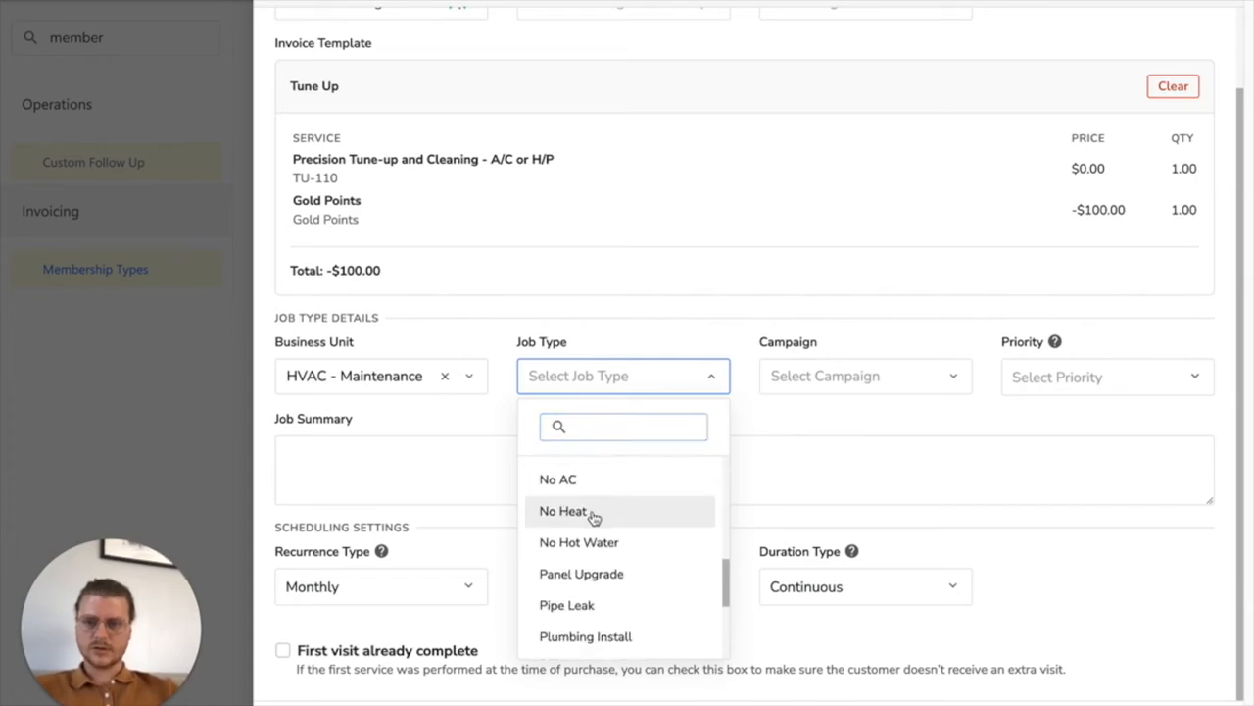
click(593, 514)
Leave the campaign empty, set the priority to Normal and enter "This is a tune up" as the job summary
click(855, 381)
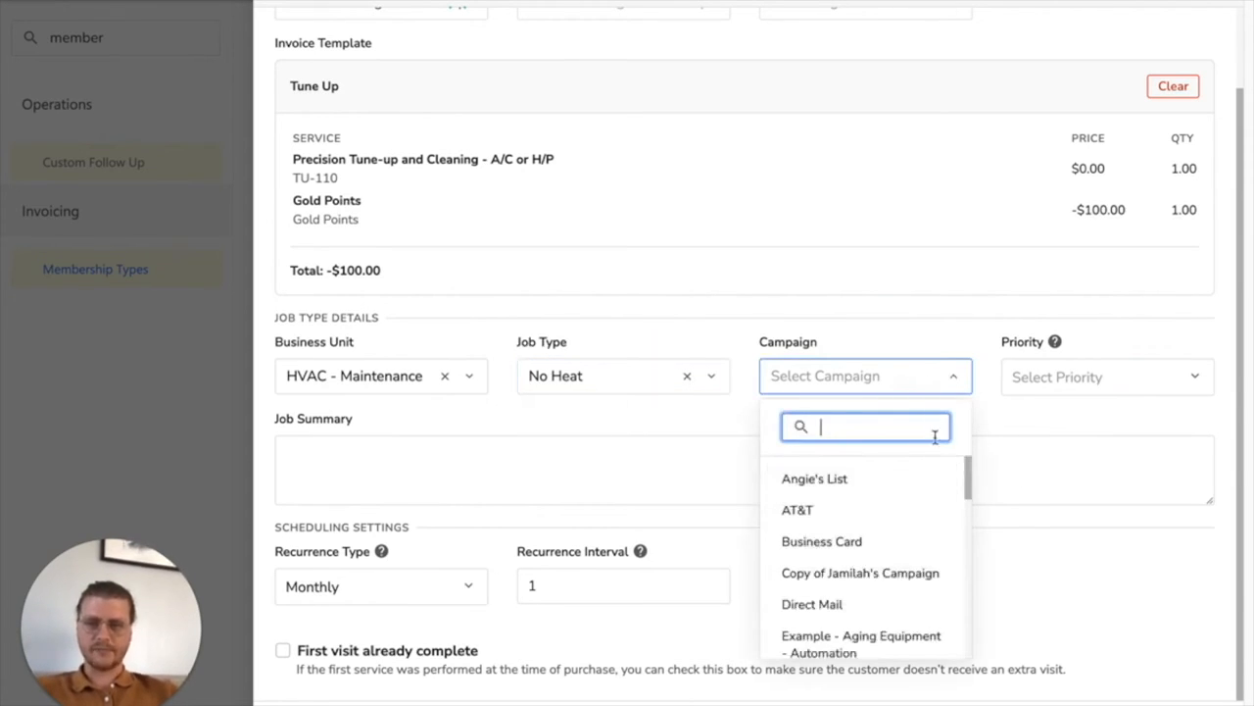
click(1067, 373)
click(1072, 462)
click(389, 475)
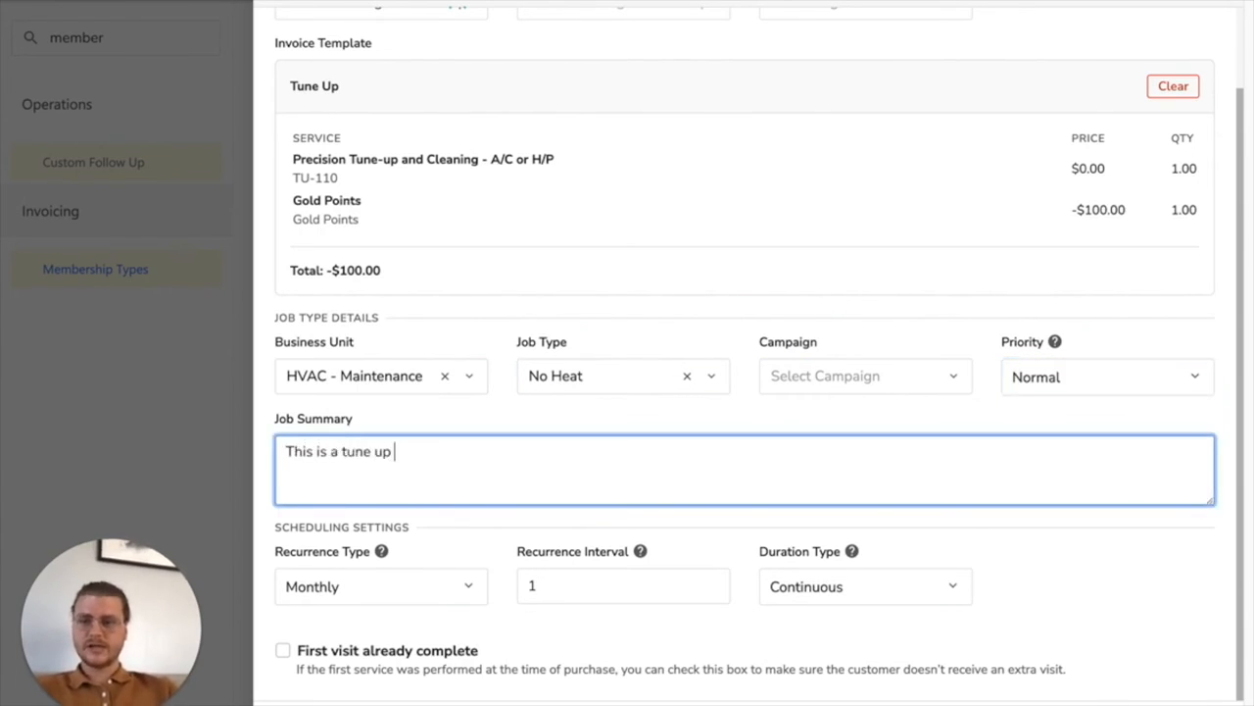
text(This is a tune up)
key(BackSpace)
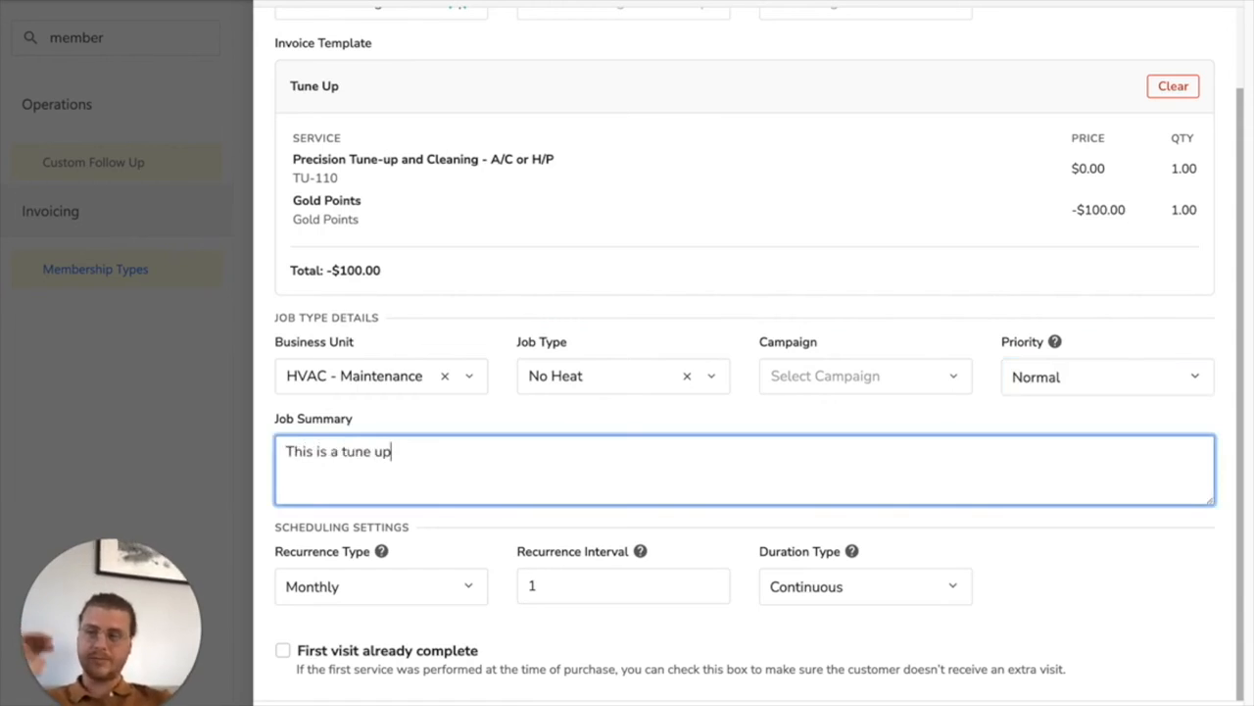
click(534, 635)
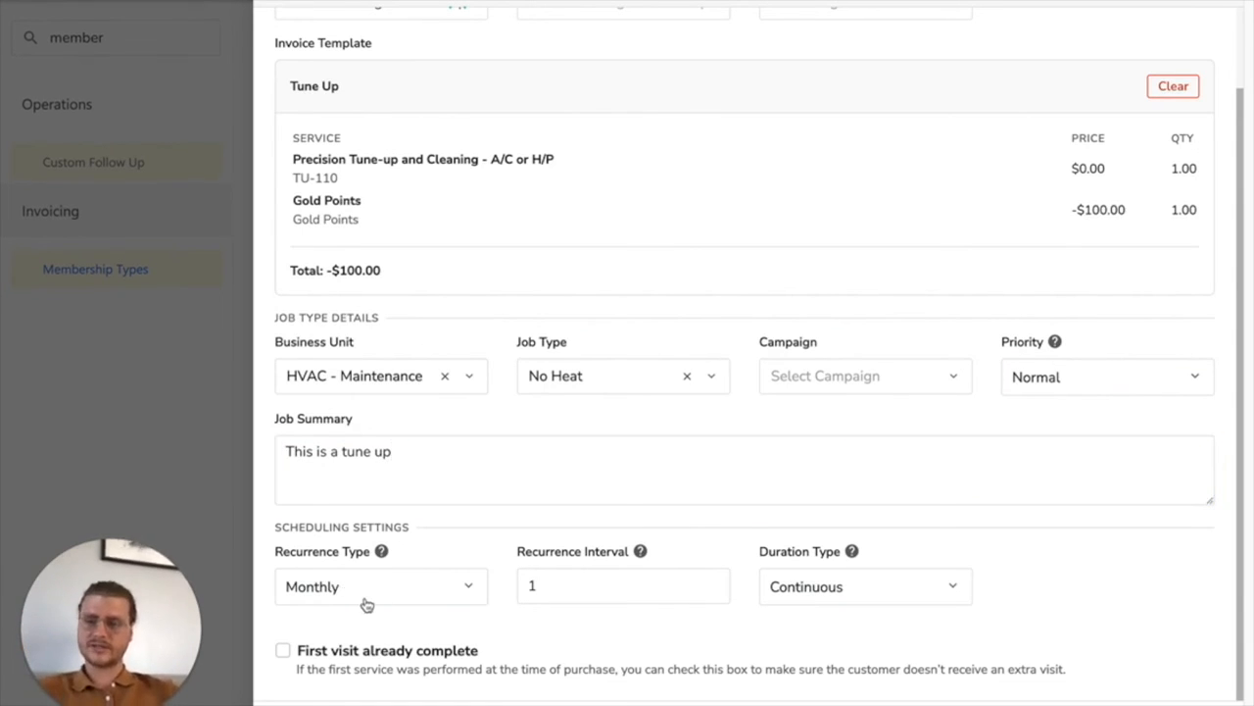
click(413, 472)
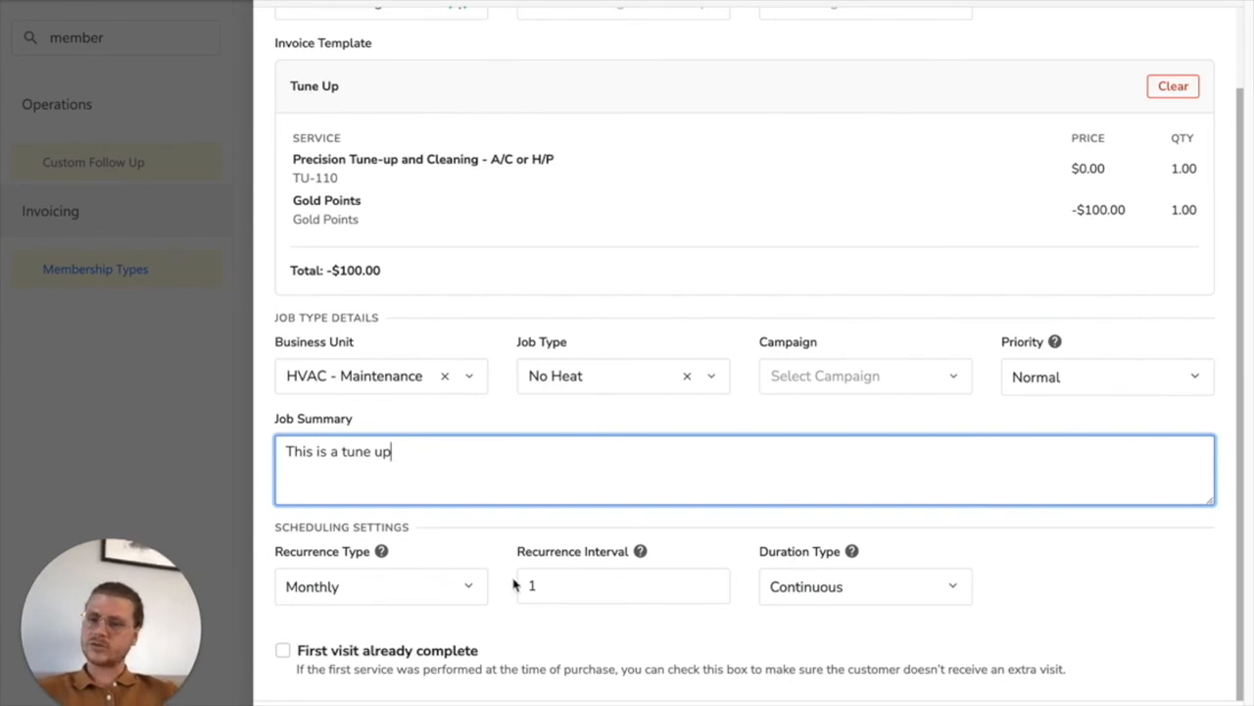
Keep the recurrence type Monthly and set the recurrence interval to 6
click(470, 590)
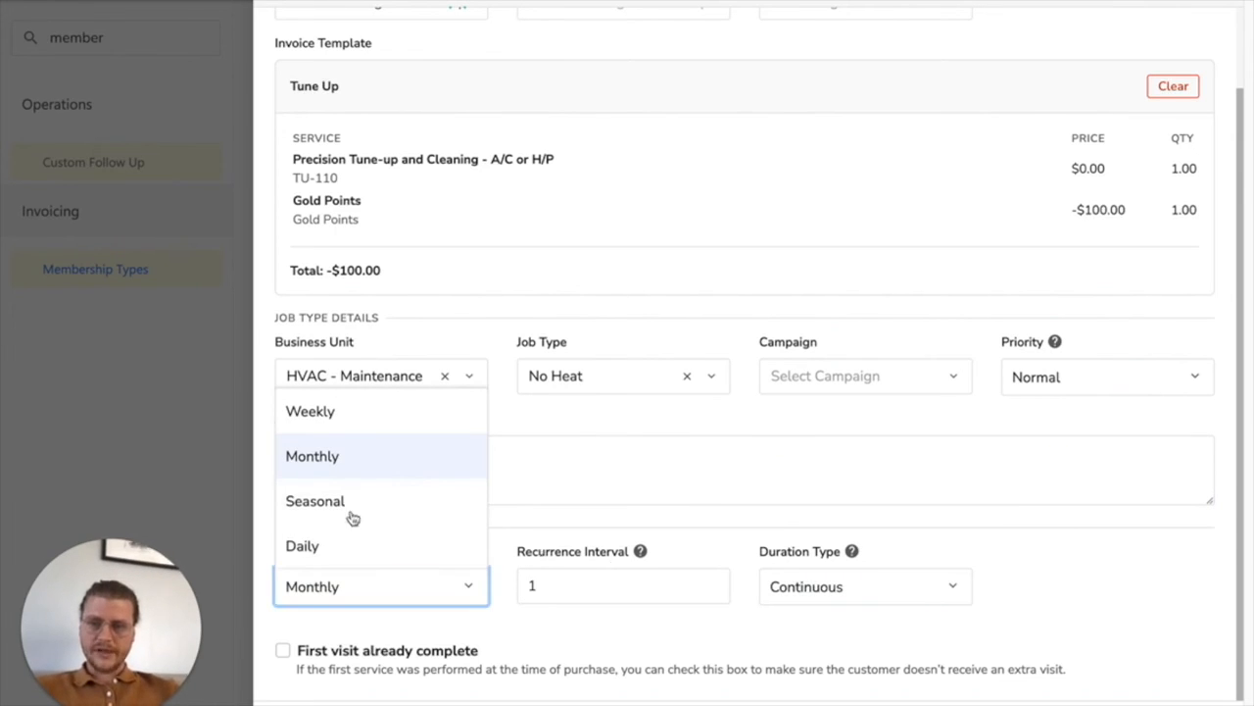
click(659, 566)
mouse_move(638, 555)
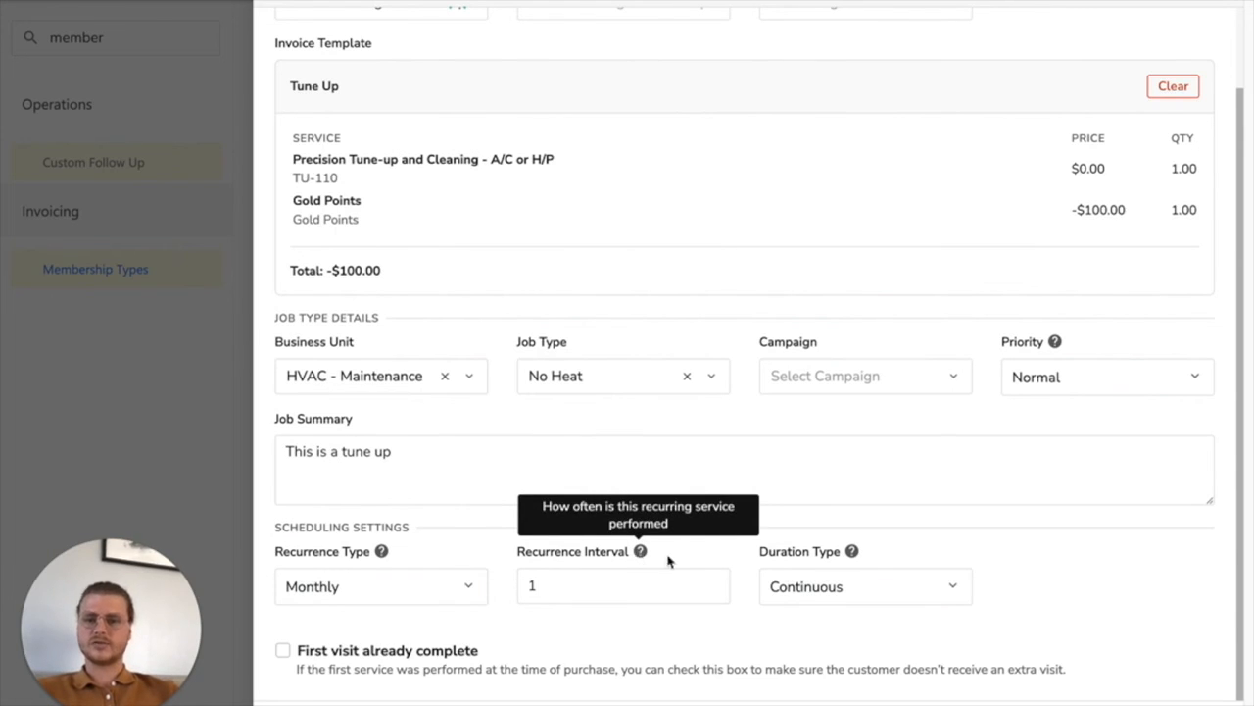
double_click(597, 591)
text(6)
click(696, 633)
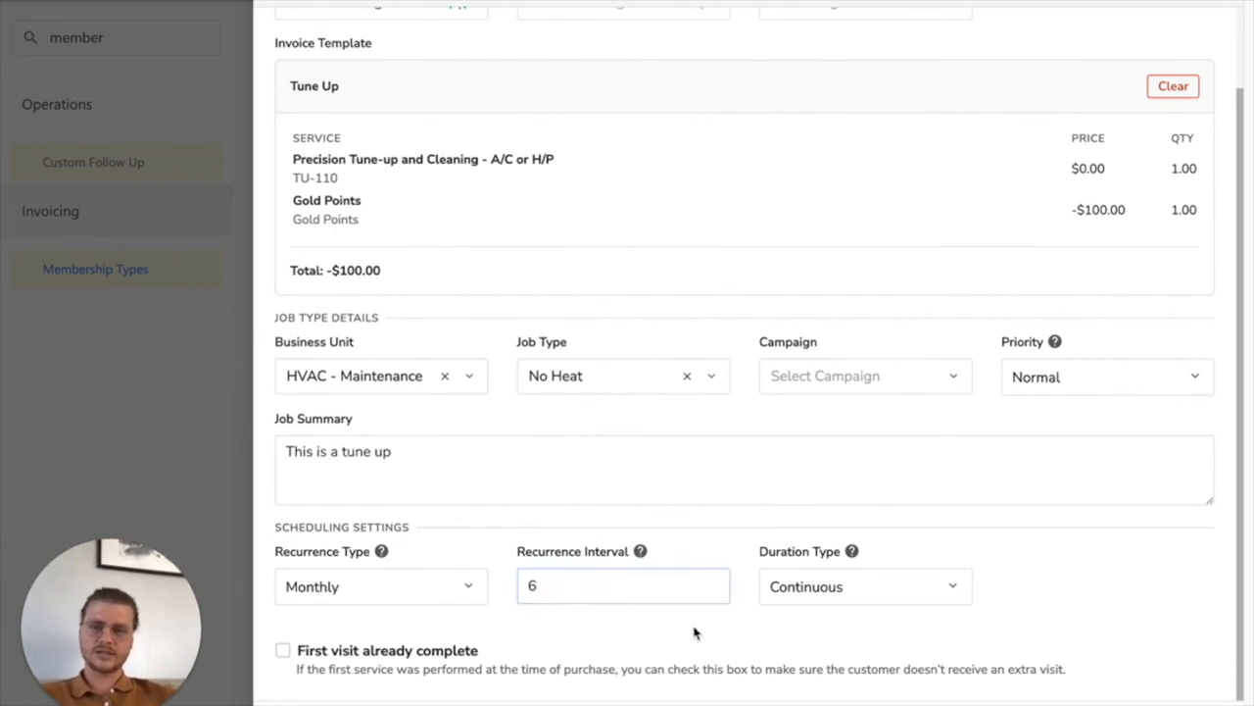
Set the recurring service's duration type to # of Total Visits and the number of visits to 2
click(886, 604)
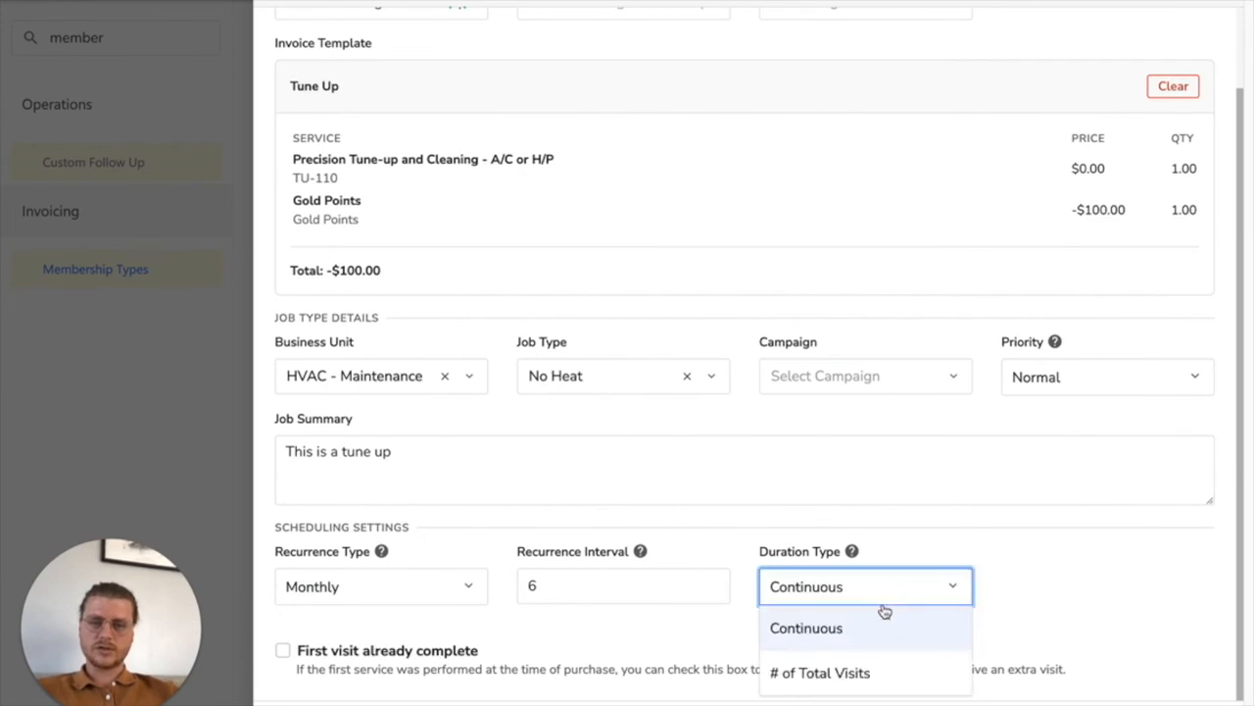
click(871, 669)
double_click(1012, 583)
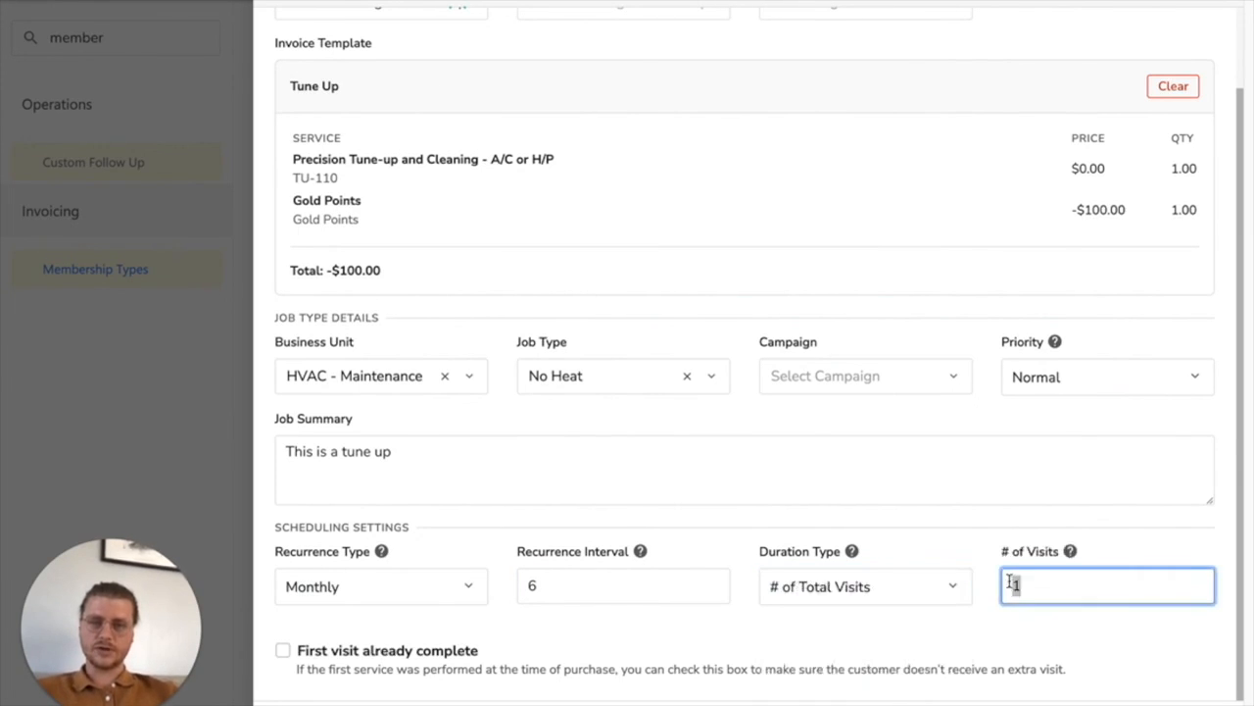
text(2)
click(962, 650)
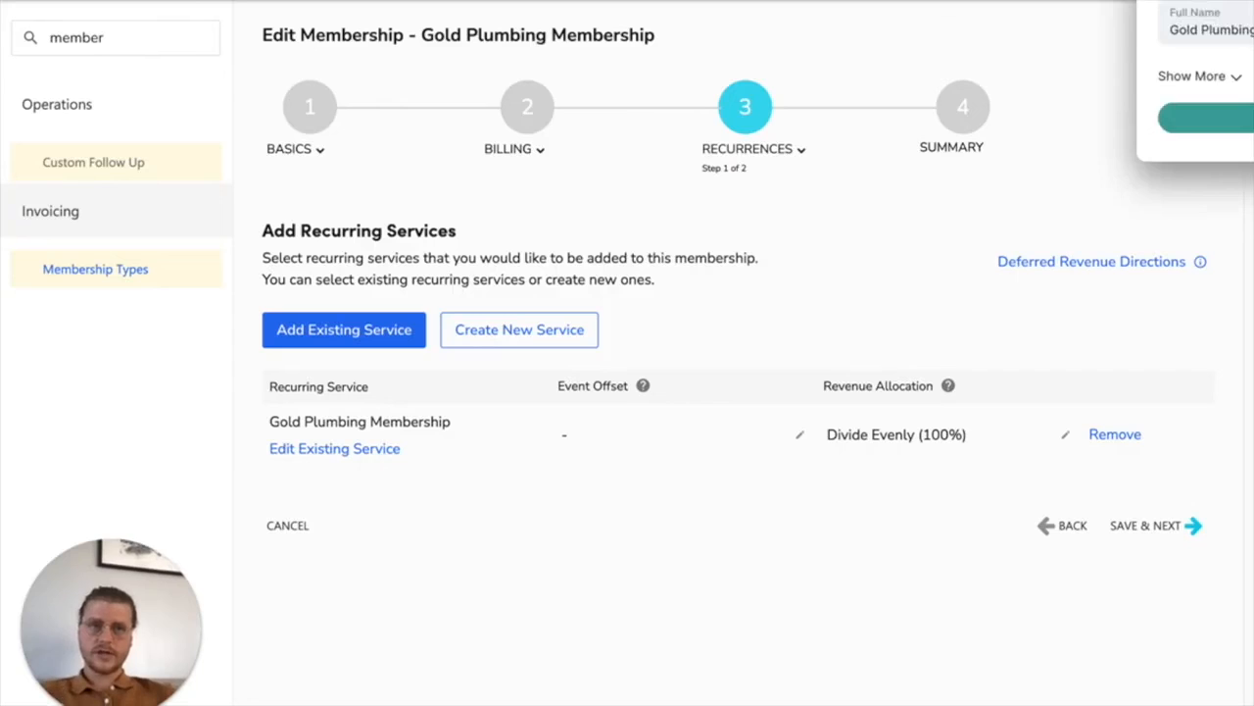
Save the recurring services, set revenue recognition to Point of sale, and save to proceed to the membership summary
click(1190, 528)
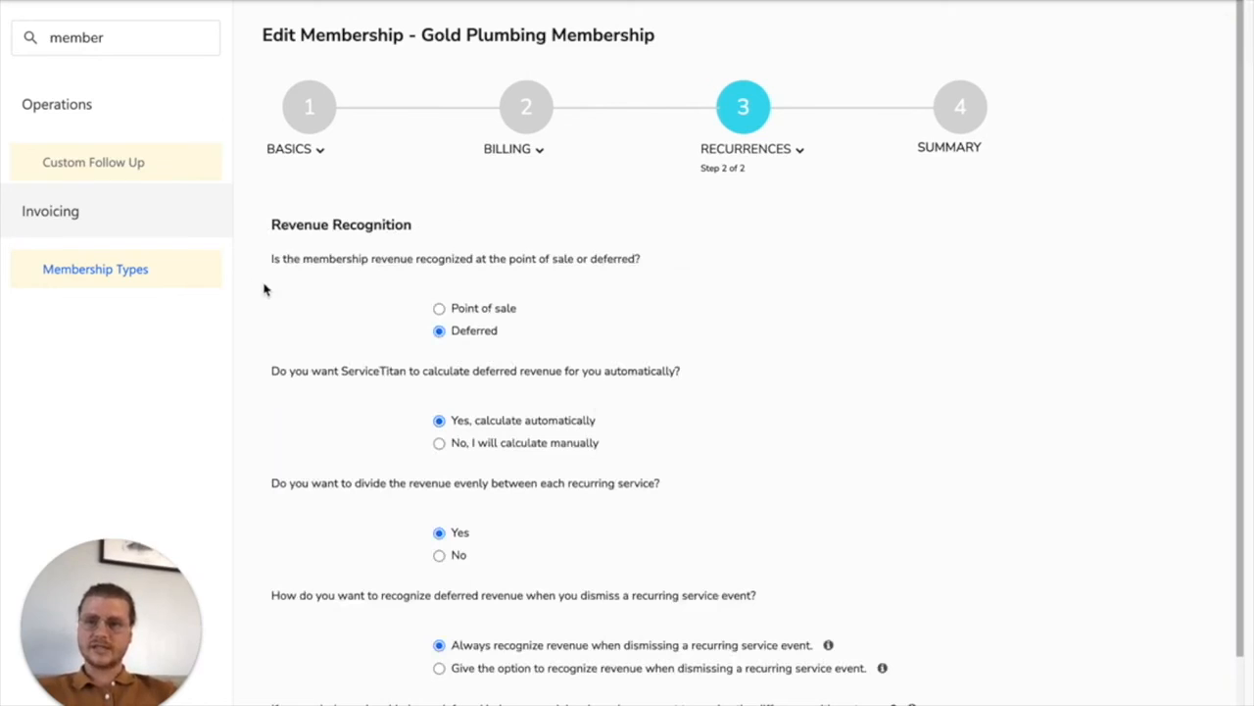
drag(275, 262, 621, 256)
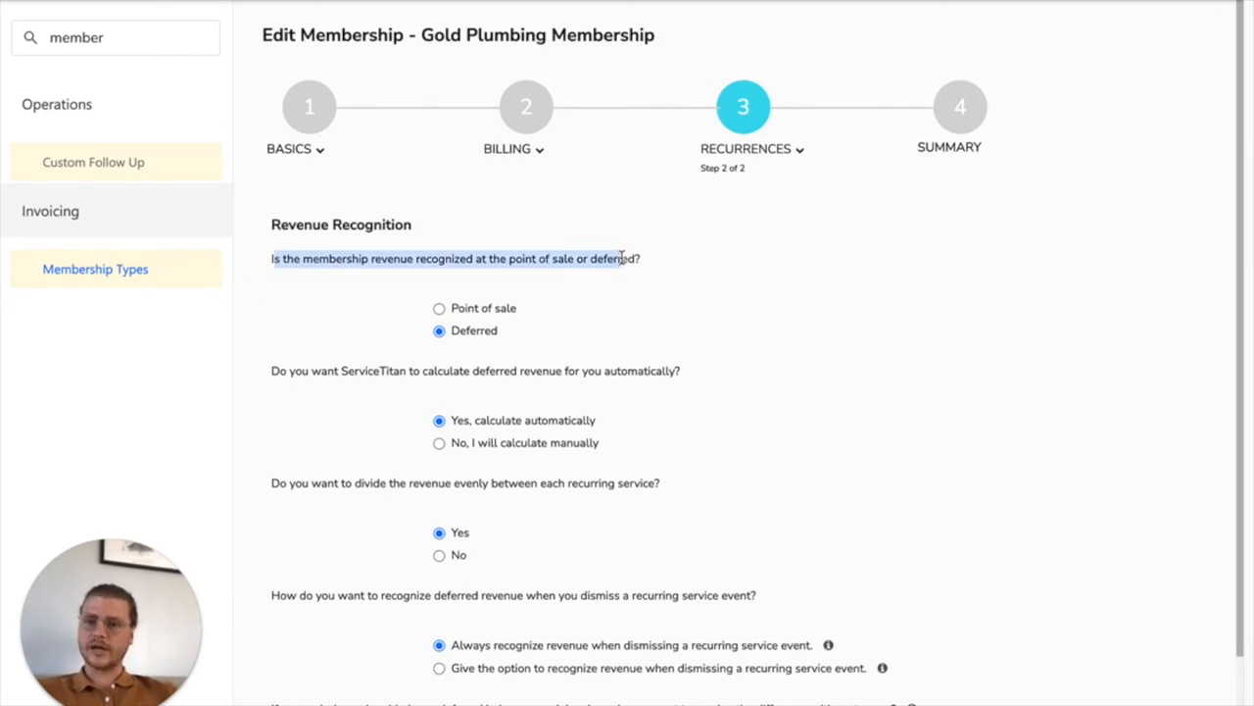
click(440, 310)
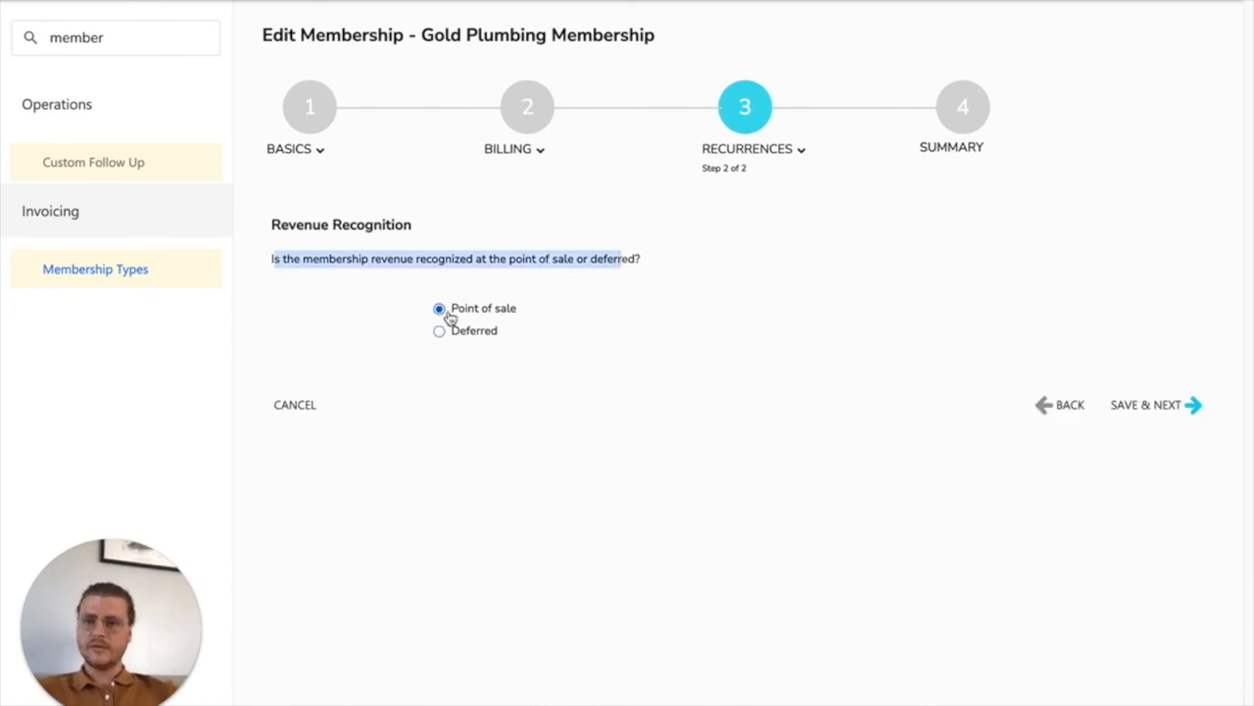
click(546, 423)
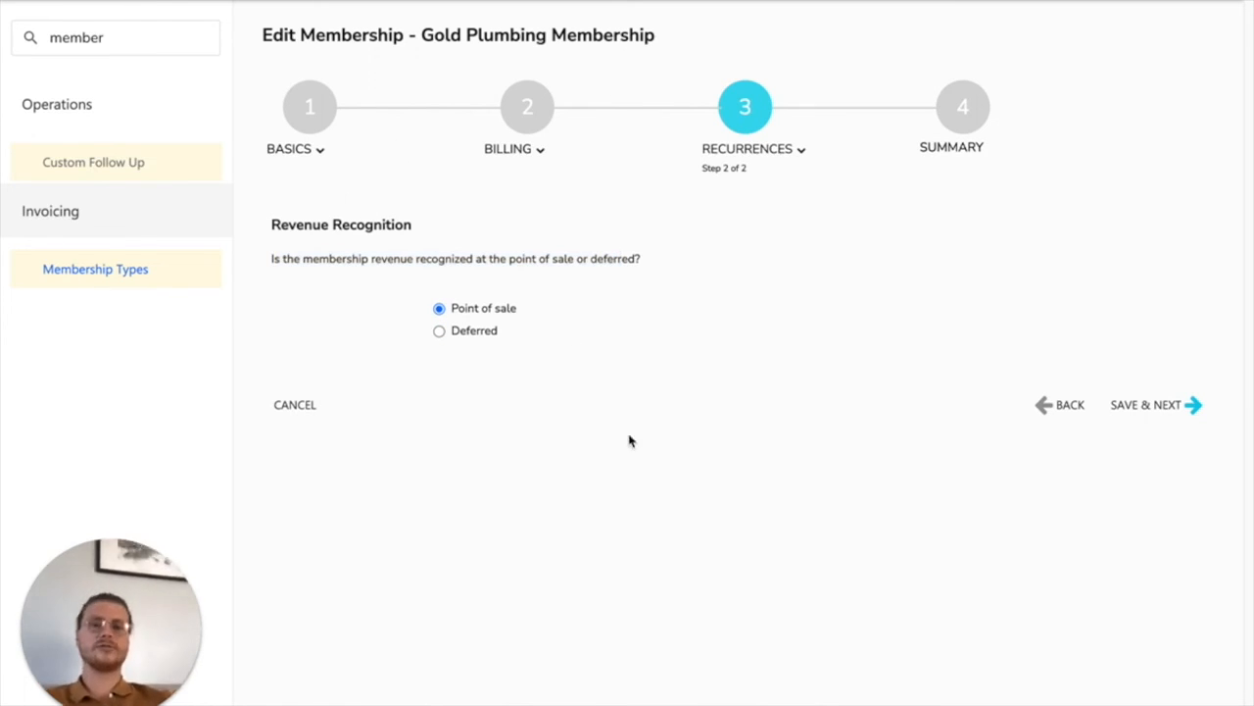
click(1195, 407)
scroll(970, 441, down, 5)
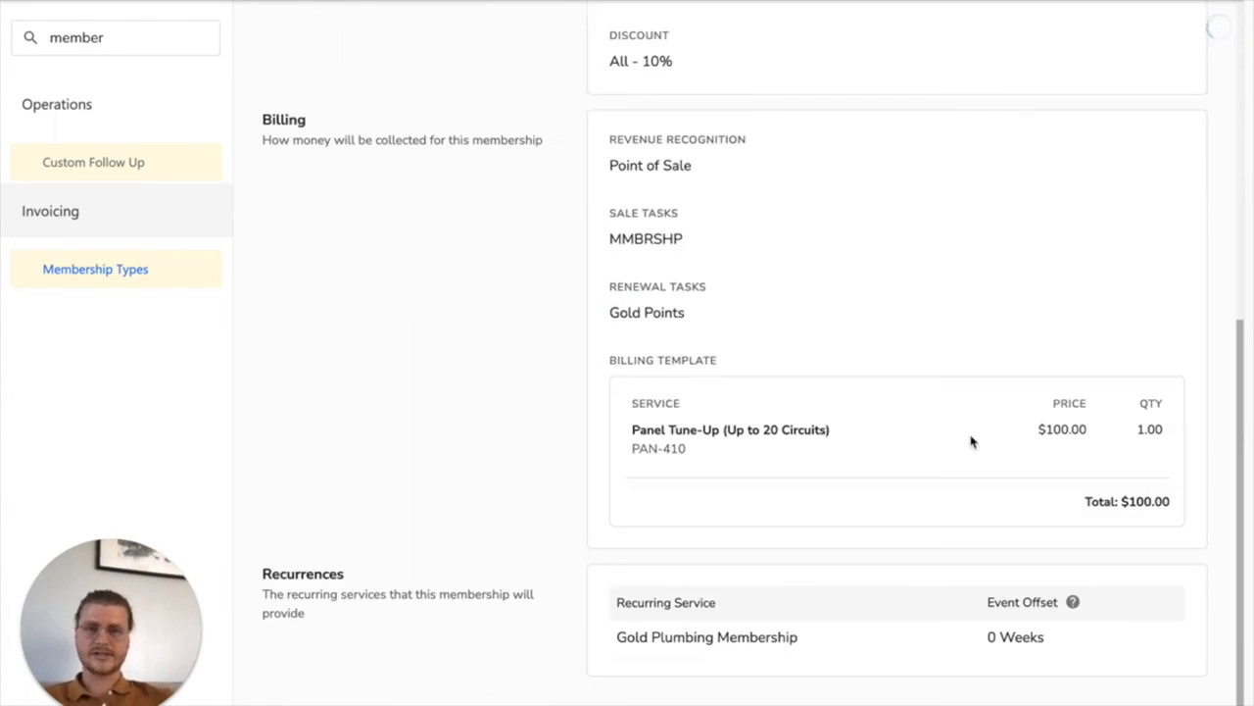